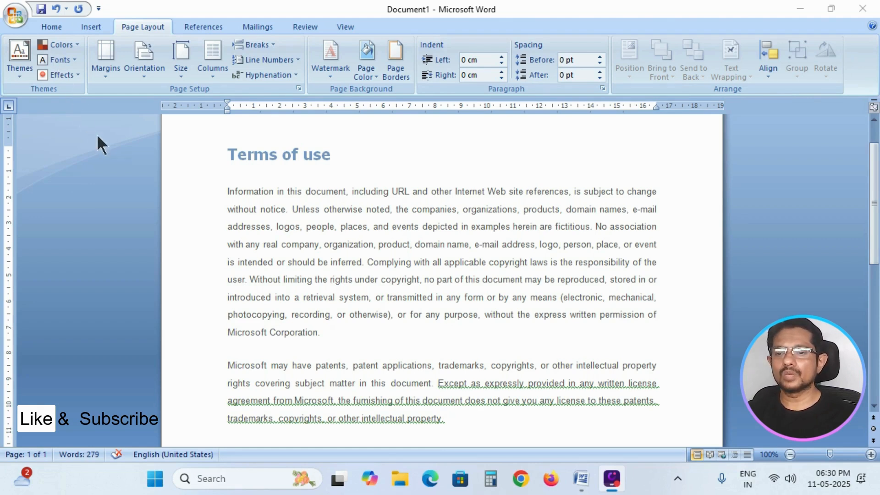
- Apply the Title style to the "Terms of use" heading
{"action": "left_click", "coordinate": [50, 26]}
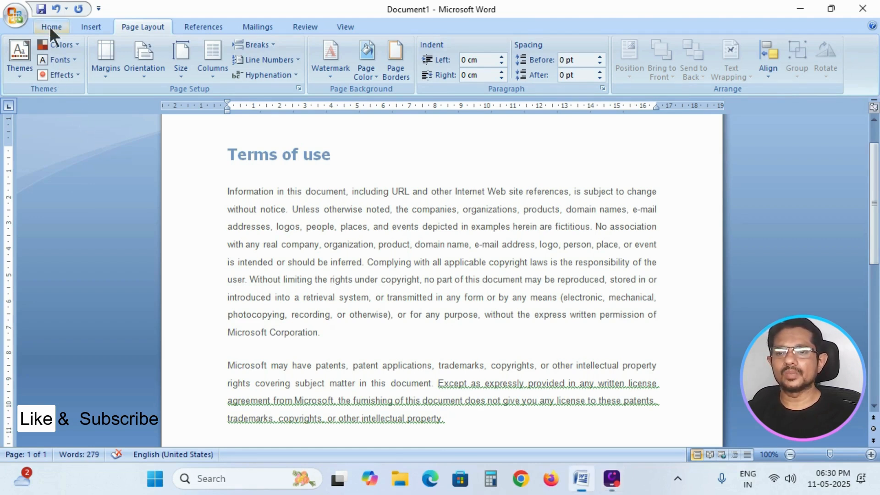
{"action": "left_click", "coordinate": [51, 26]}
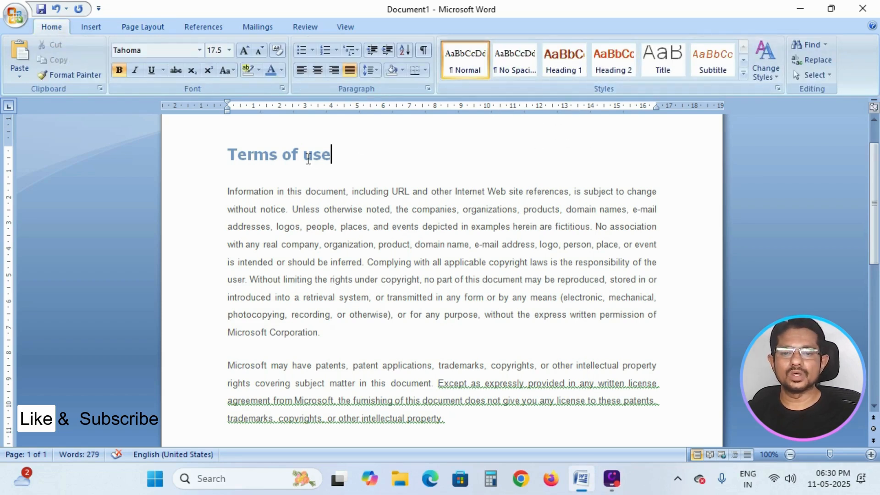
{"action": "left_click_drag", "start_coordinate": [331, 155], "coordinate": [230, 156]}
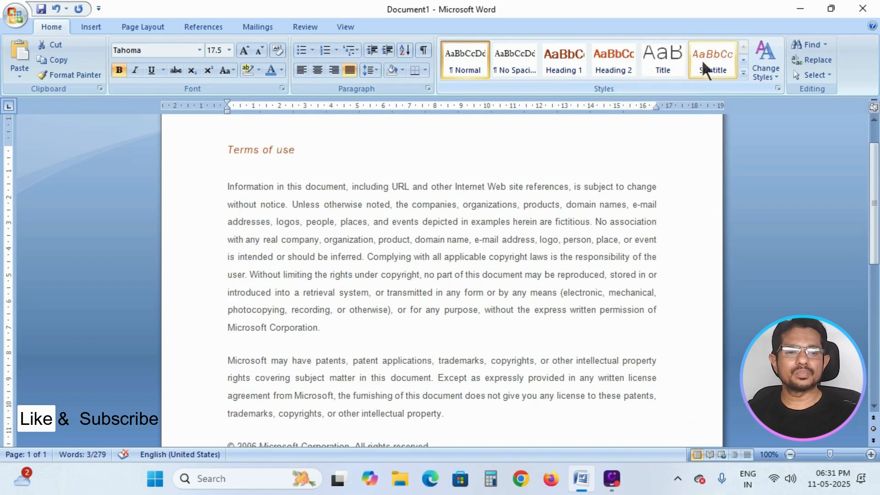
{"action": "left_click", "coordinate": [743, 73]}
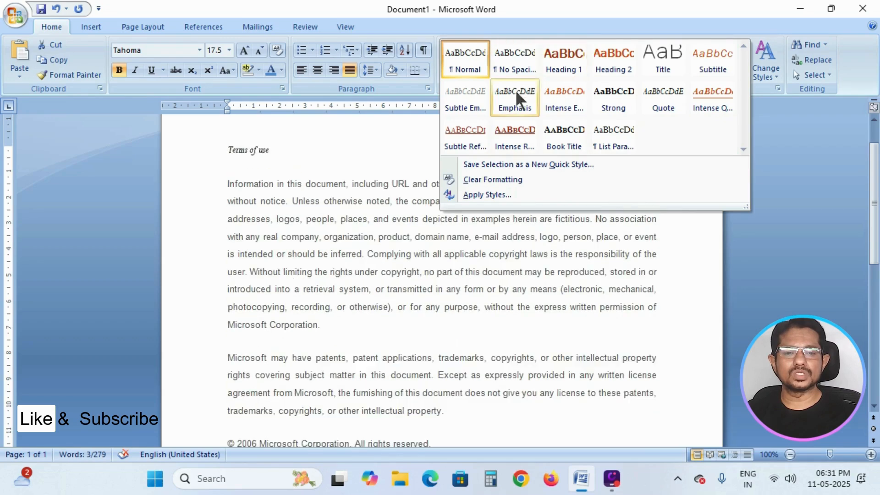
{"action": "left_click", "coordinate": [661, 58]}
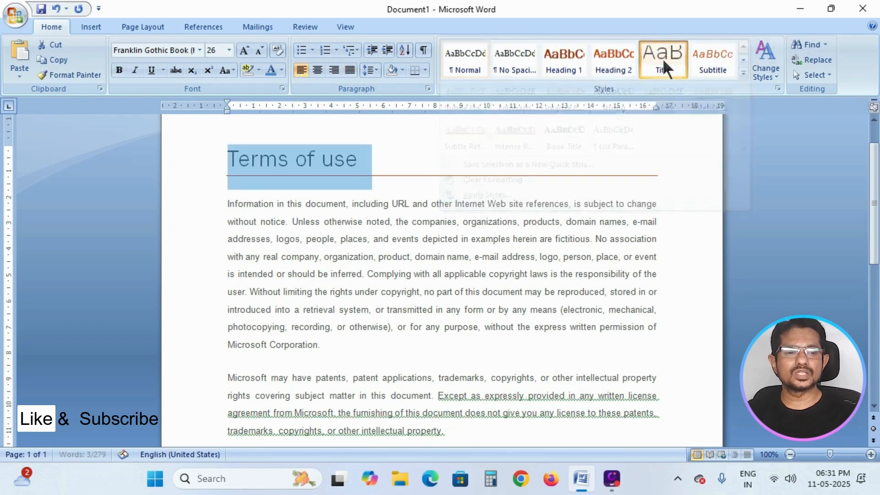
- Change the document's style set to Fancy
{"action": "left_click", "coordinate": [766, 73]}
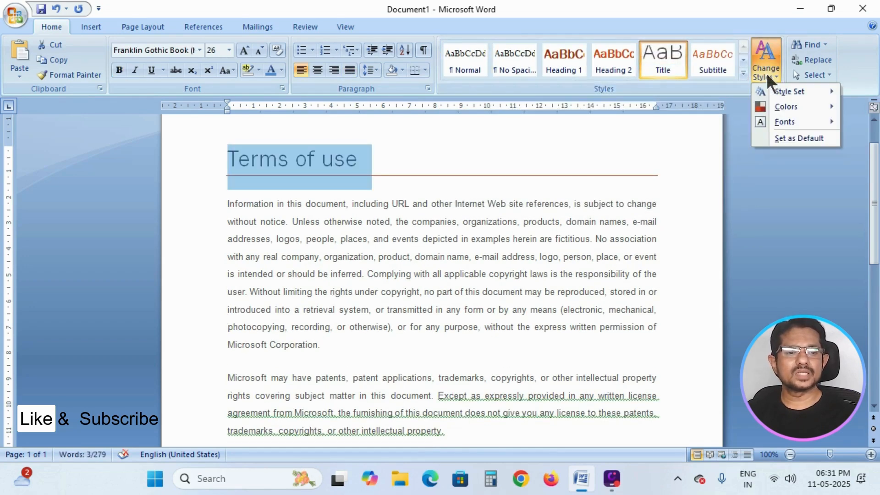
{"action": "mouse_move", "coordinate": [795, 90]}
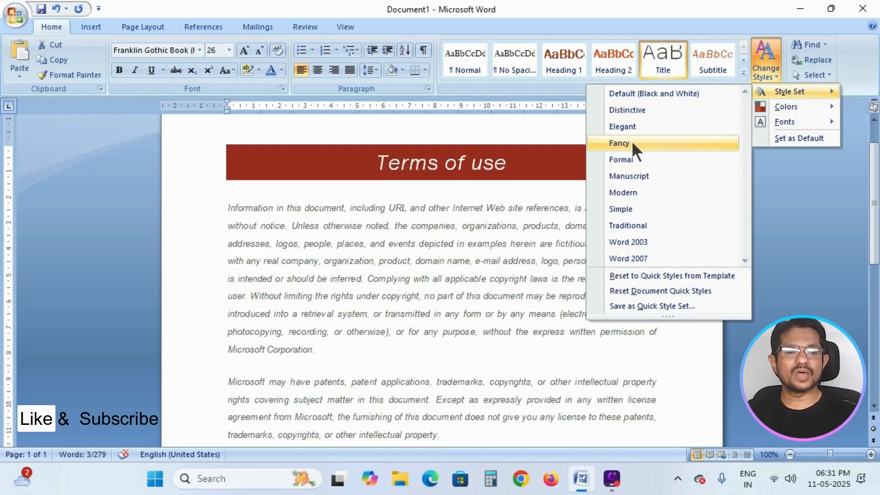
{"action": "left_click", "coordinate": [631, 142]}
- Change the style colors to Flow
{"action": "left_click", "coordinate": [764, 69]}
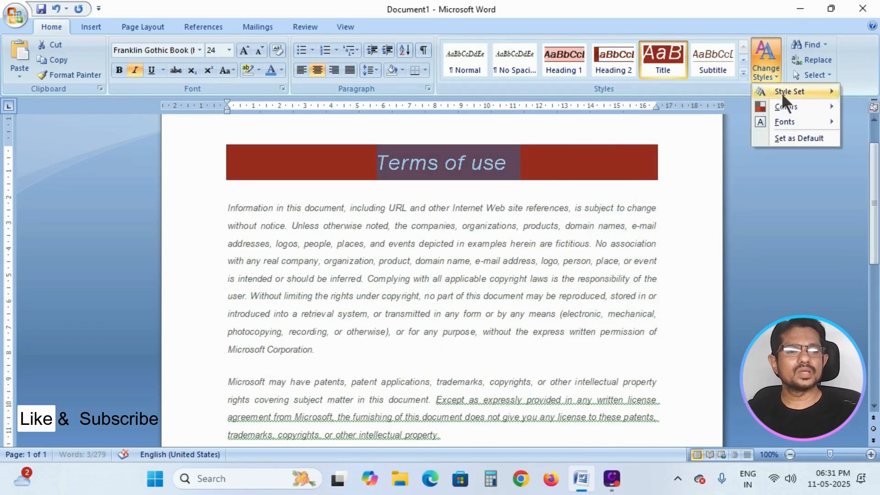
{"action": "mouse_move", "coordinate": [797, 107]}
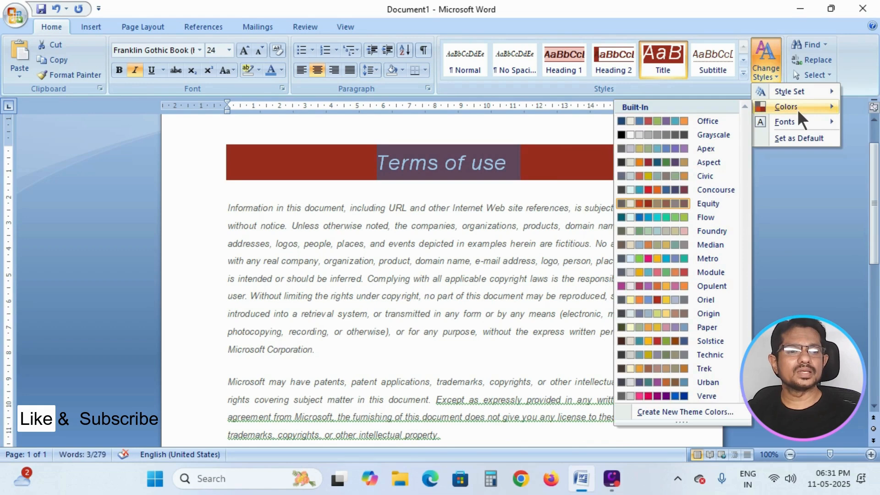
{"action": "left_click", "coordinate": [664, 219]}
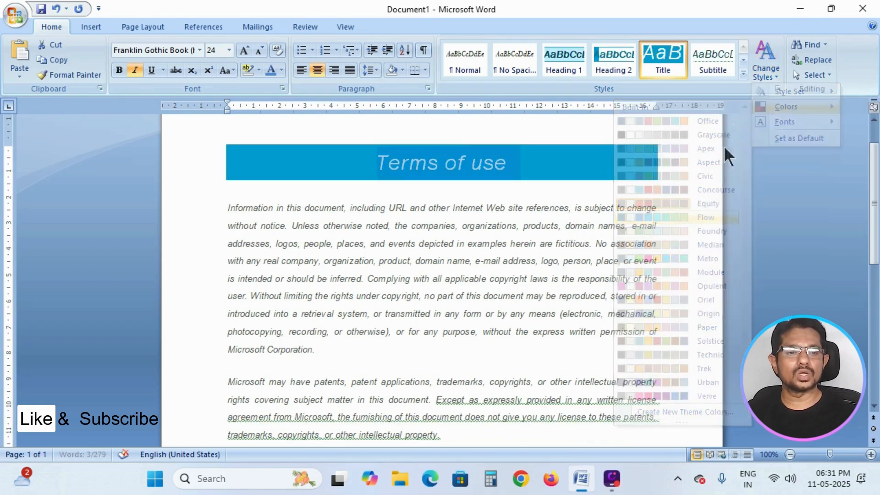
- Change the style fonts to Aspect (Verdana)
{"action": "left_click", "coordinate": [757, 81]}
{"action": "mouse_move", "coordinate": [781, 121]}
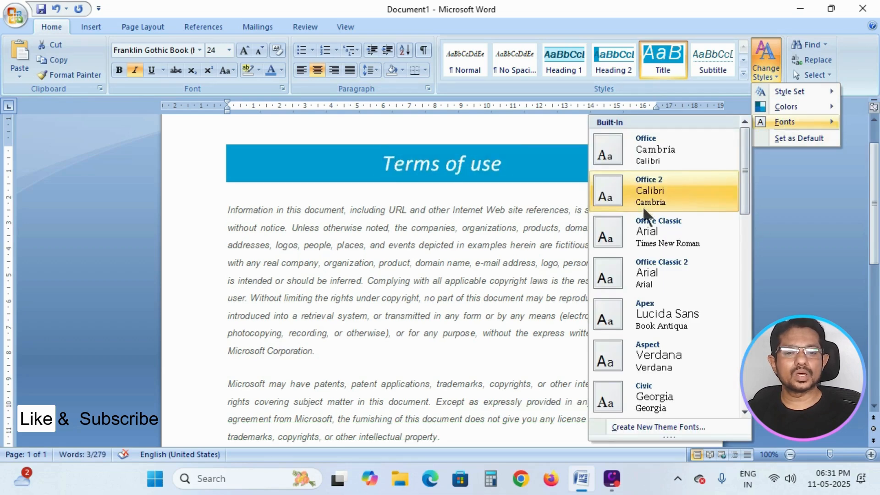
{"action": "left_click", "coordinate": [648, 356]}
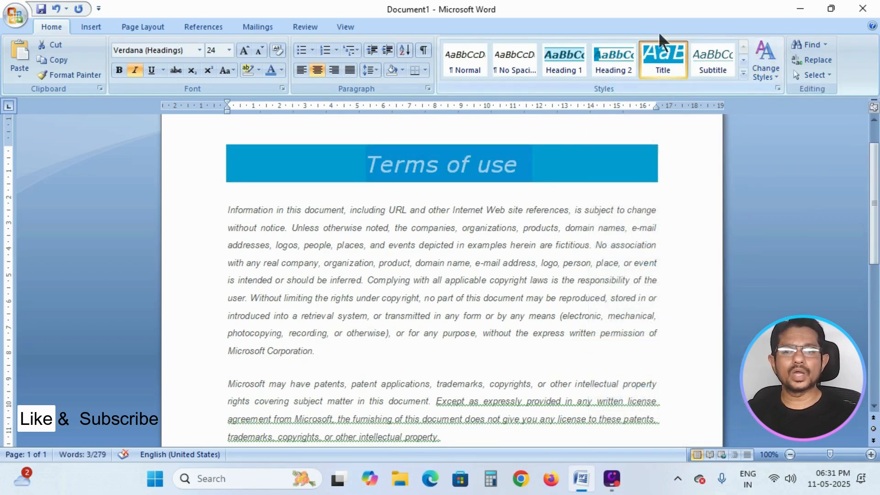
- Apply the Opulent document theme
{"action": "left_click", "coordinate": [143, 27]}
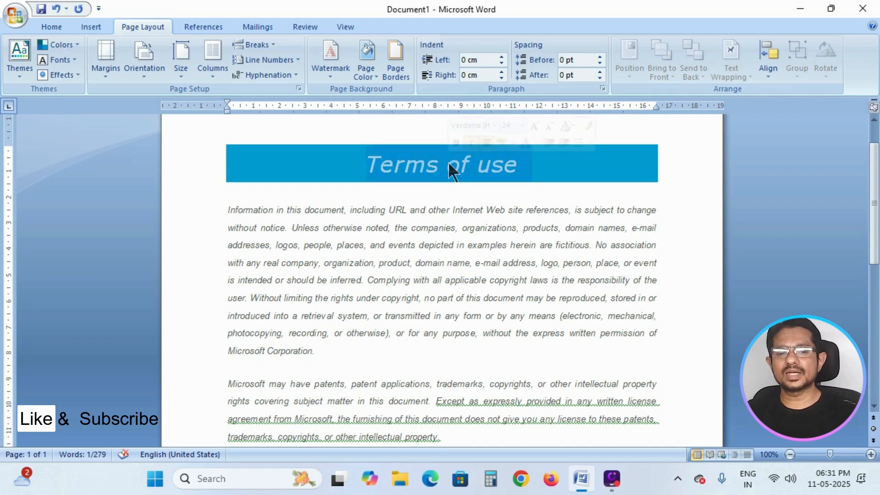
{"action": "left_click", "coordinate": [20, 73]}
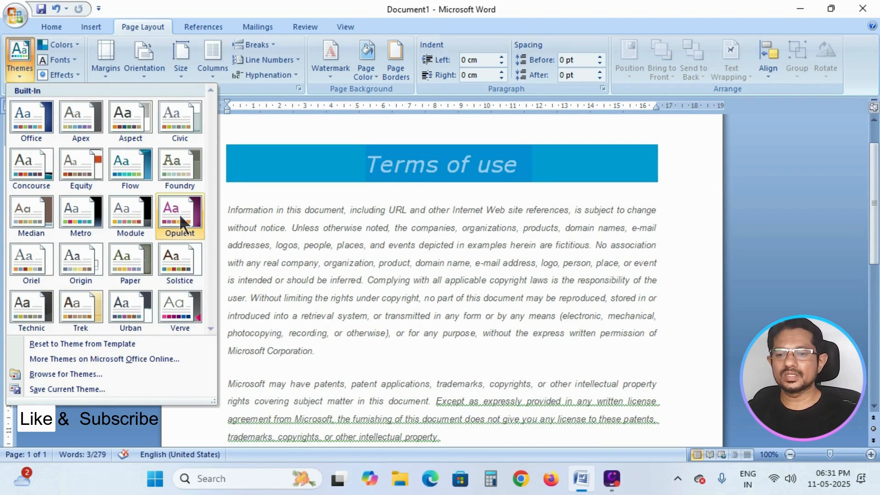
{"action": "left_click", "coordinate": [180, 214]}
- Set the theme colors to Concourse and the theme fonts to Aspect
{"action": "left_click", "coordinate": [73, 46]}
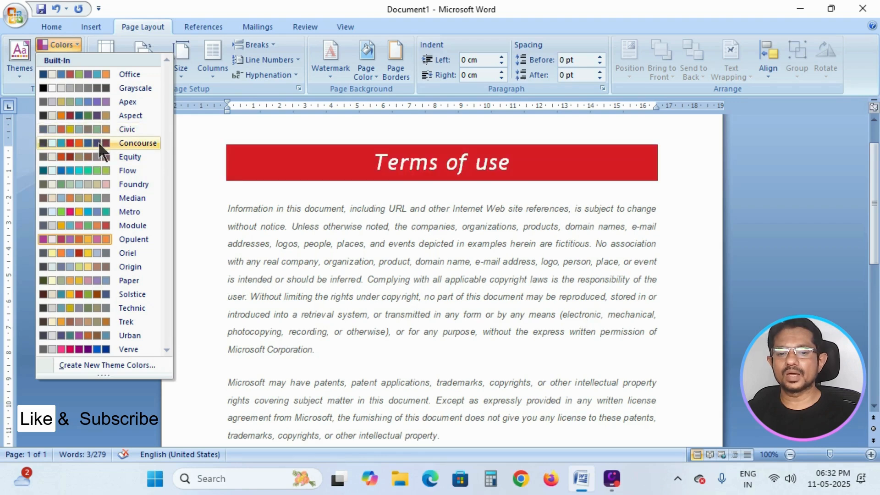
{"action": "left_click", "coordinate": [98, 142]}
{"action": "left_click", "coordinate": [70, 58]}
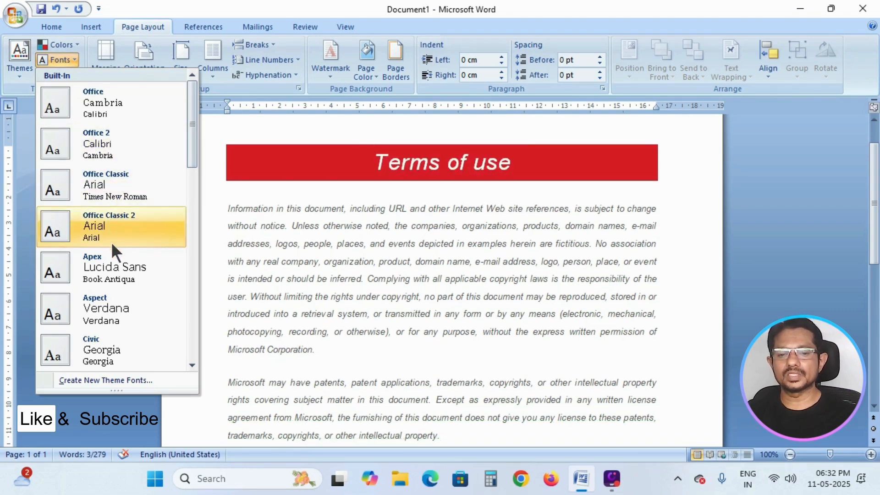
{"action": "left_click", "coordinate": [108, 299]}
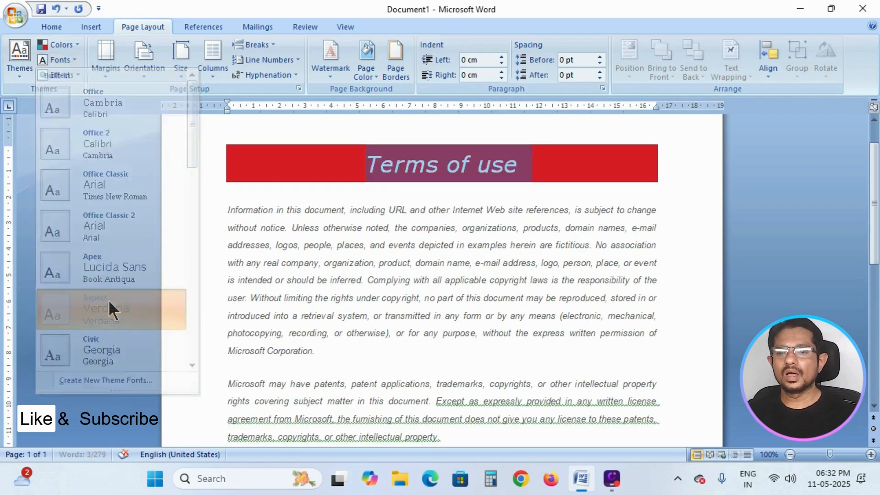
{"action": "left_click", "coordinate": [54, 27]}
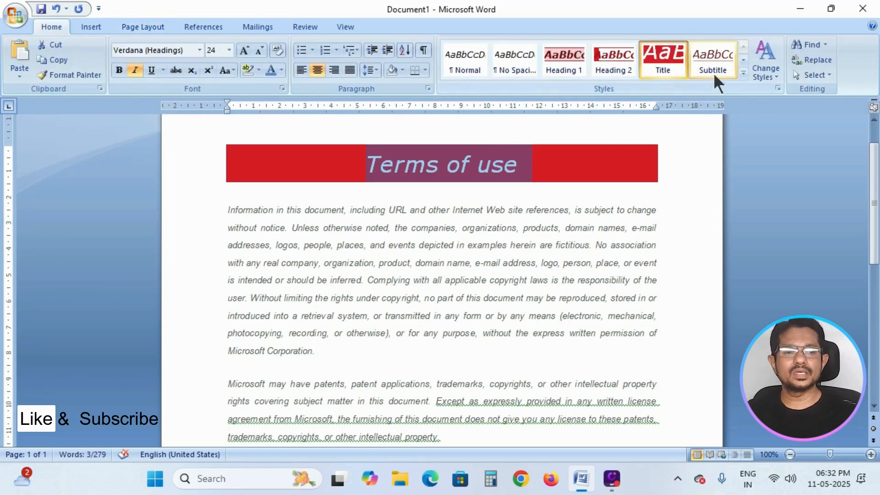
{"action": "left_click", "coordinate": [775, 73]}
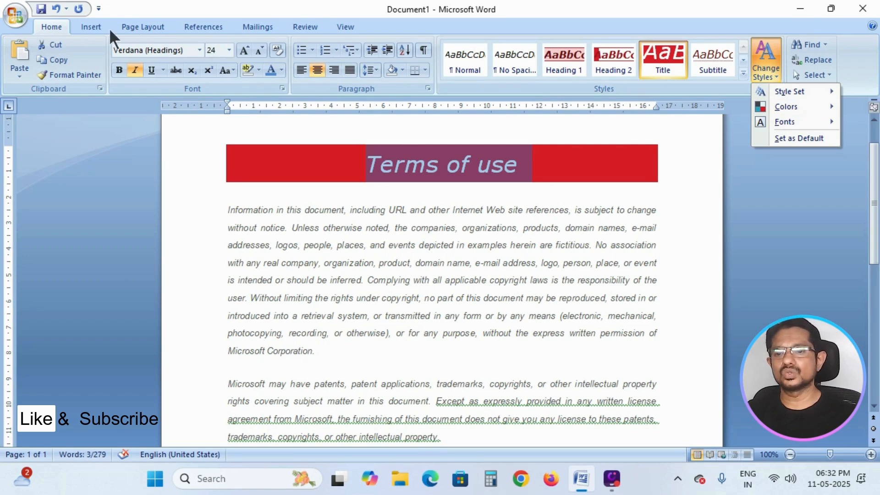
{"action": "left_click", "coordinate": [143, 27]}
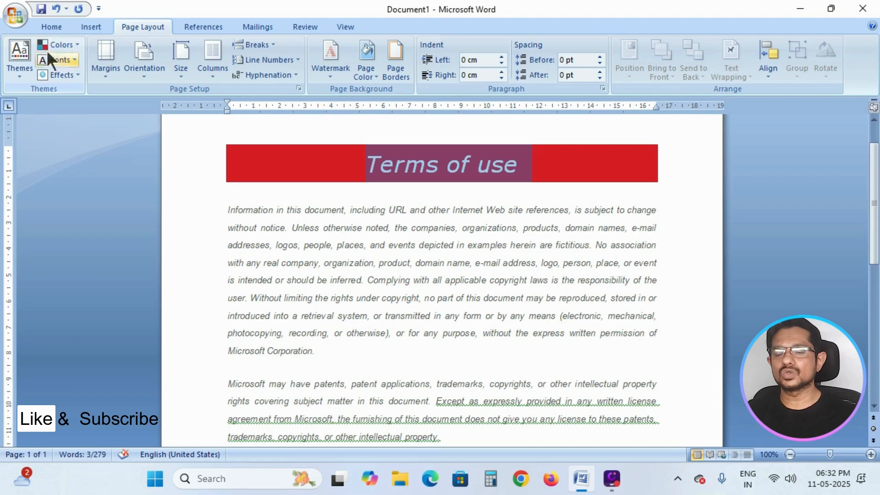
- Apply the Module document theme with Flow theme colors
{"action": "left_click", "coordinate": [20, 73]}
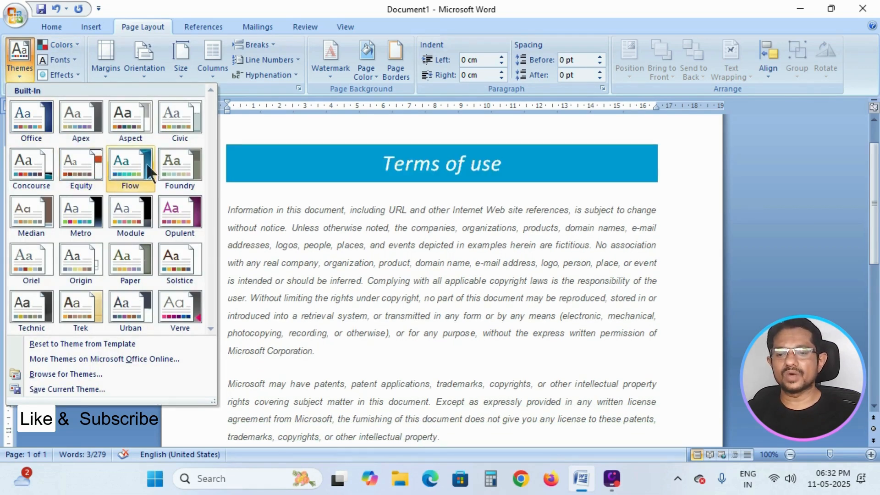
{"action": "left_click", "coordinate": [133, 218]}
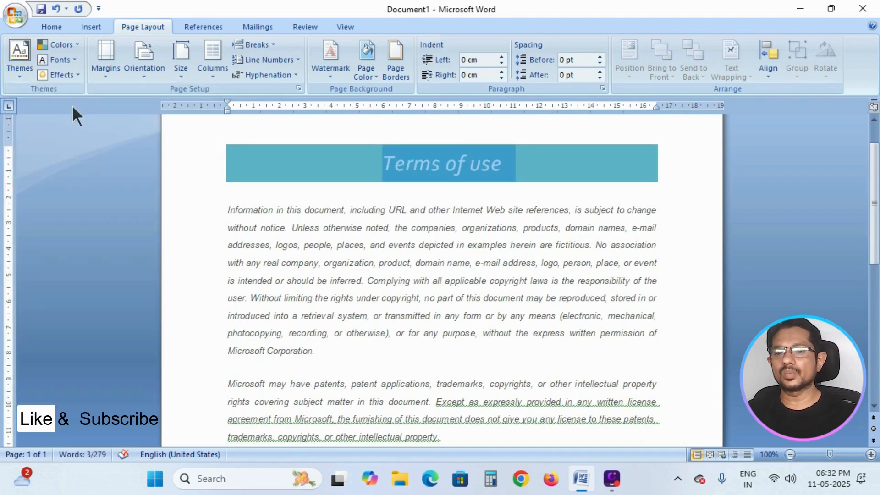
{"action": "left_click", "coordinate": [65, 45]}
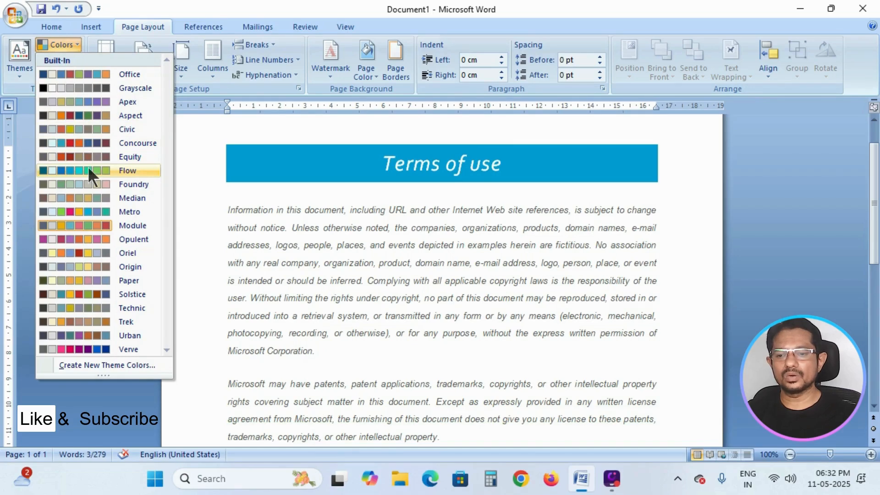
{"action": "left_click", "coordinate": [88, 168]}
- Change the style colors to Foundry
{"action": "left_click", "coordinate": [59, 26]}
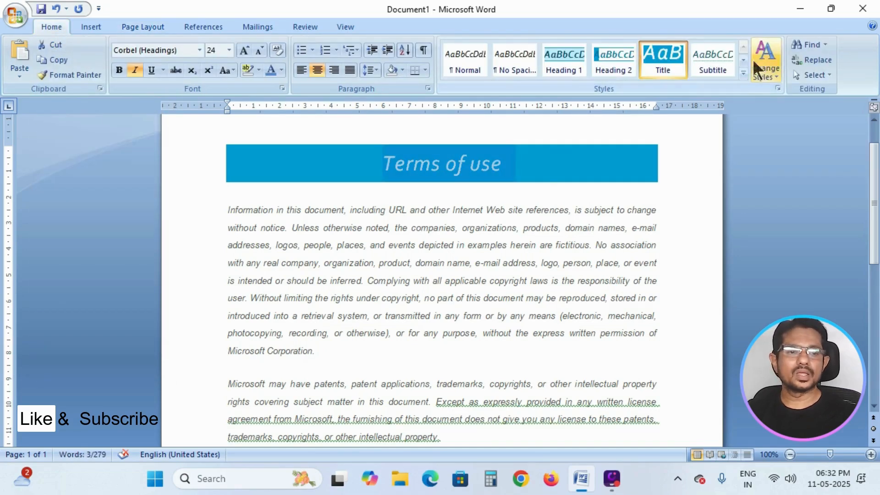
{"action": "left_click", "coordinate": [763, 68]}
{"action": "mouse_move", "coordinate": [791, 106]}
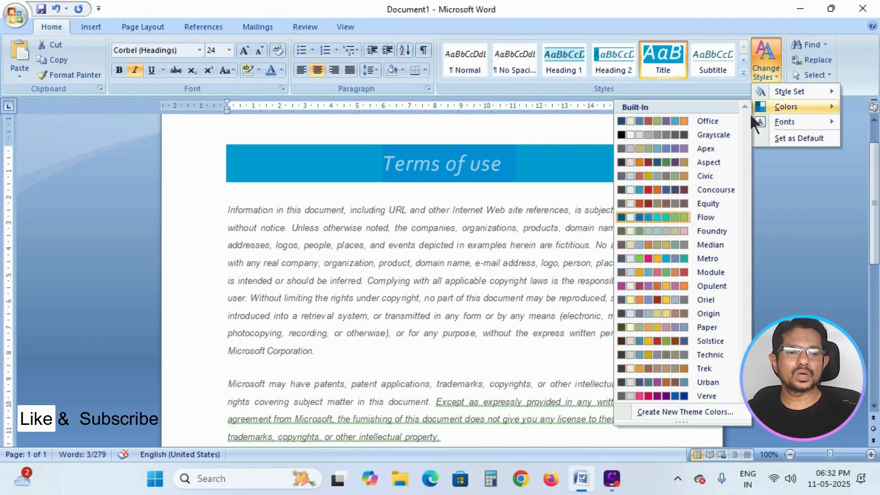
{"action": "left_click", "coordinate": [663, 235]}
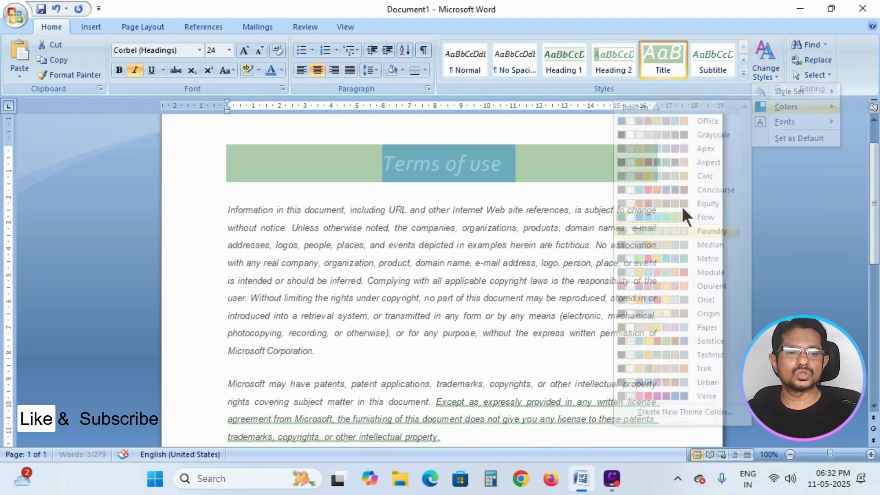
- Change the style fonts to Office Classic 2 (Arial)
{"action": "left_click", "coordinate": [767, 63]}
{"action": "mouse_move", "coordinate": [787, 123]}
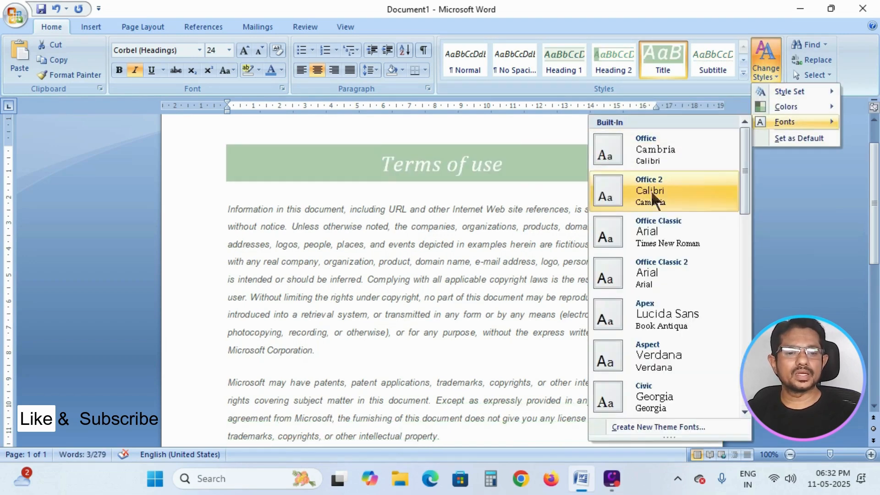
{"action": "left_click", "coordinate": [647, 288]}
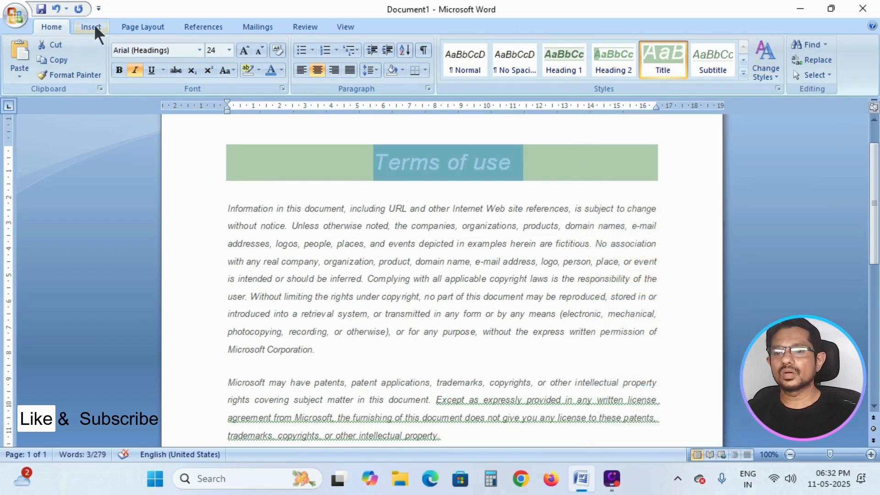
- Set the theme fonts to Office Classic
{"action": "left_click", "coordinate": [145, 28]}
{"action": "left_click", "coordinate": [59, 60]}
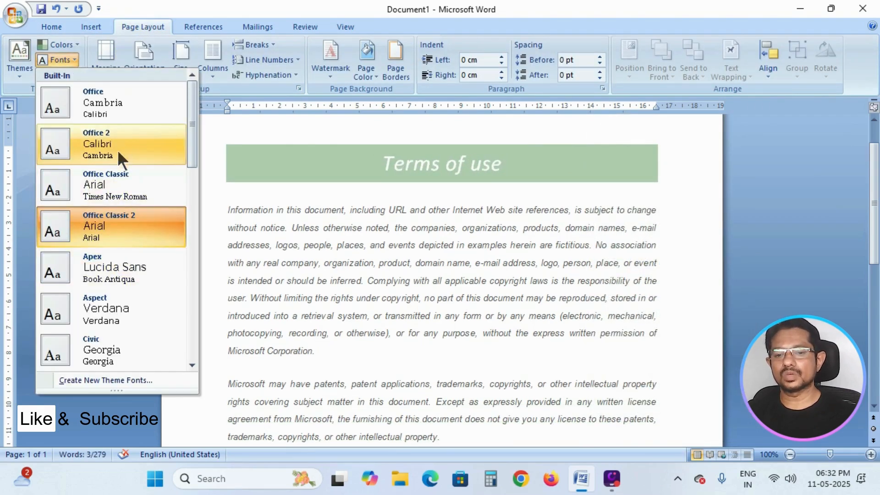
{"action": "left_click", "coordinate": [125, 169]}
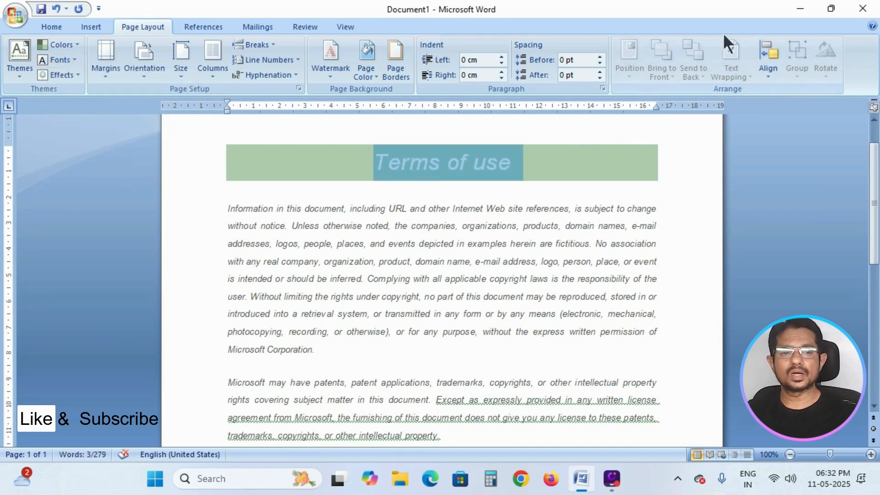
{"action": "left_click", "coordinate": [585, 160]}
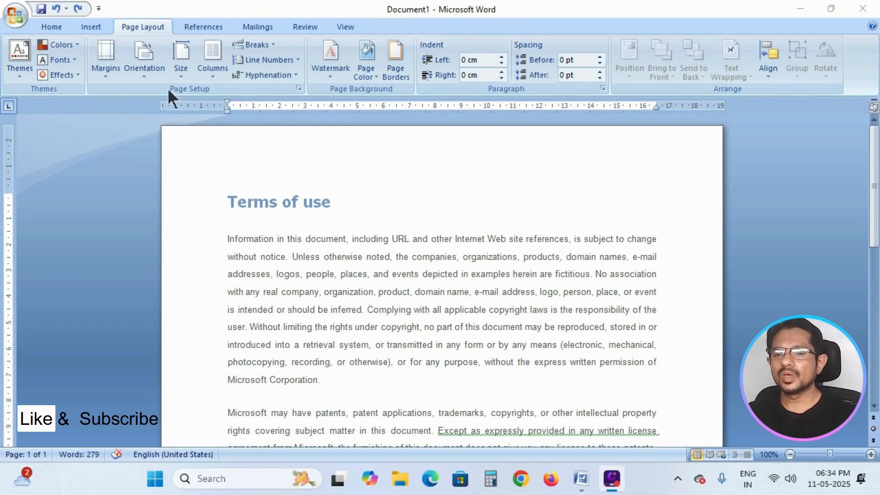
{"action": "left_click", "coordinate": [299, 88]}
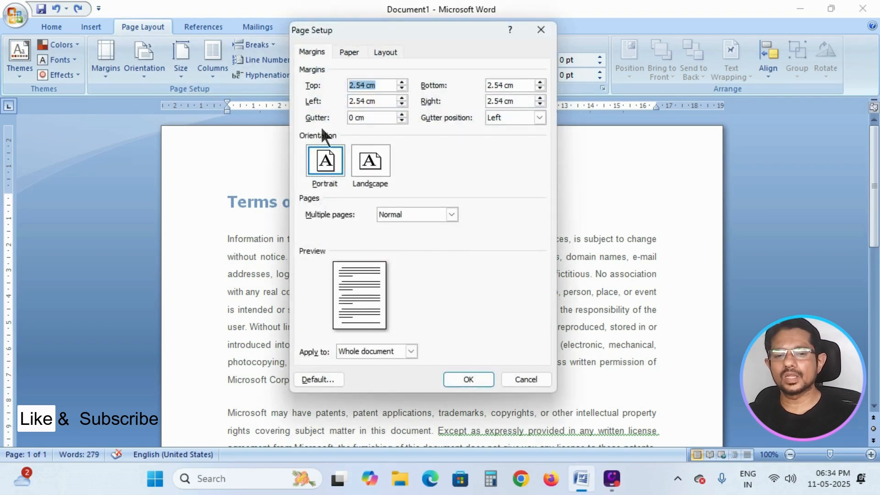
{"action": "left_click", "coordinate": [539, 378]}
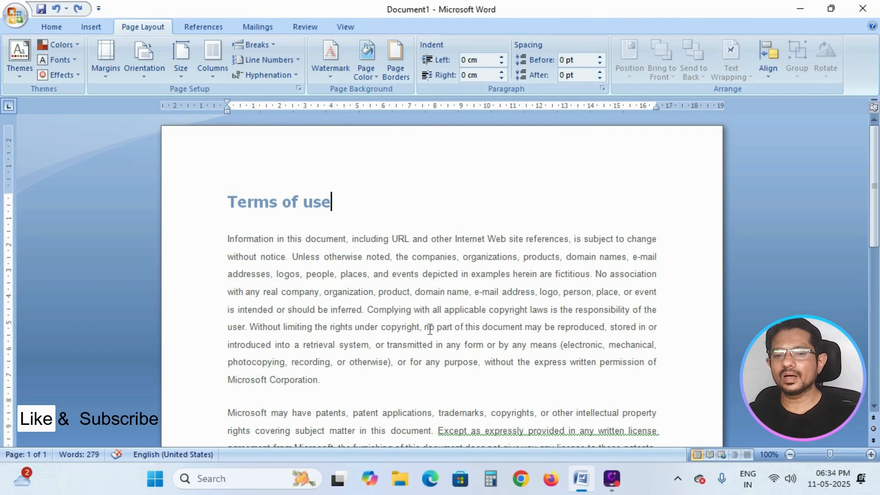
{"action": "left_click", "coordinate": [211, 77]}
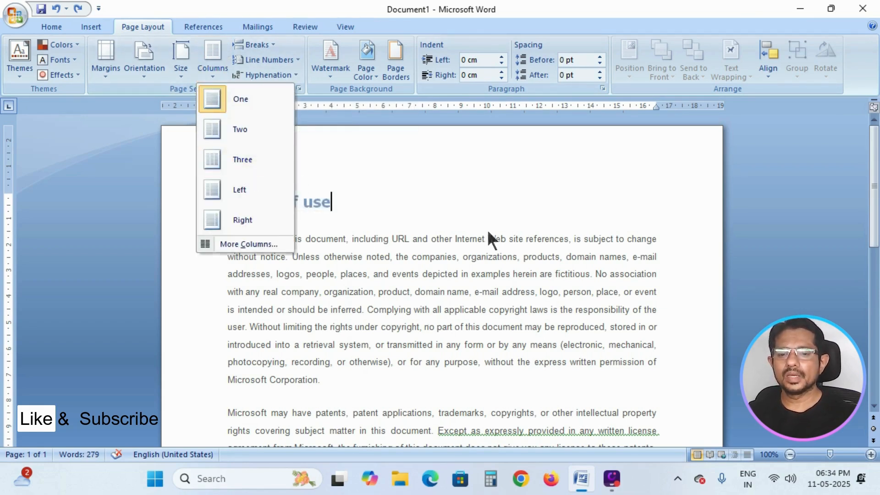
{"action": "left_click", "coordinate": [572, 206]}
- Delete the "Terms of use" title line
{"action": "left_click_drag", "start_coordinate": [412, 239], "coordinate": [120, 167]}
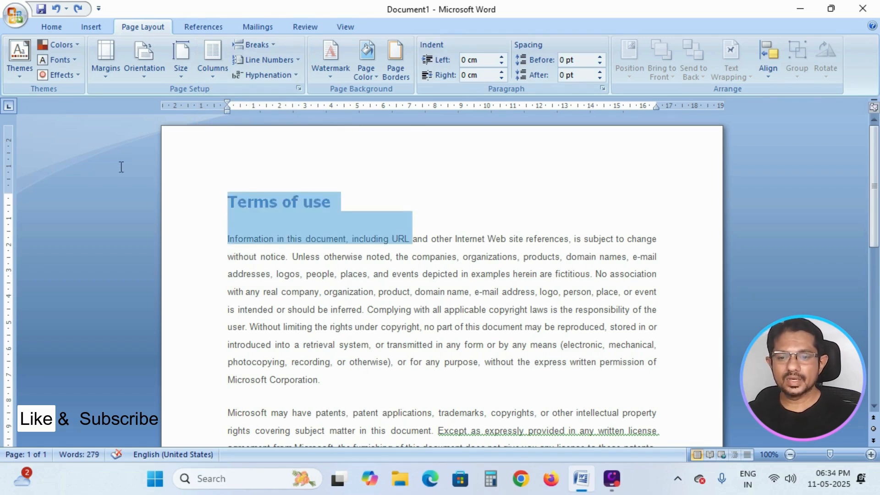
{"action": "left_click", "coordinate": [357, 202]}
{"action": "left_click", "coordinate": [124, 192]}
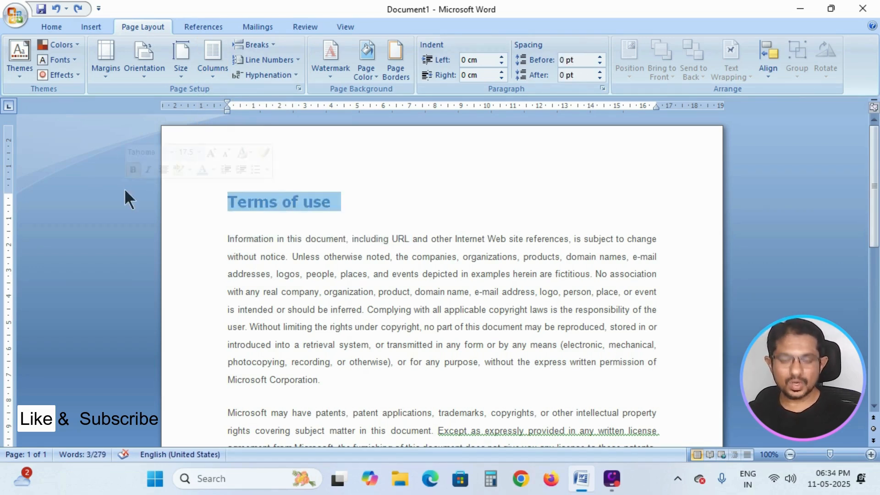
{"action": "key", "text": "Delete"}
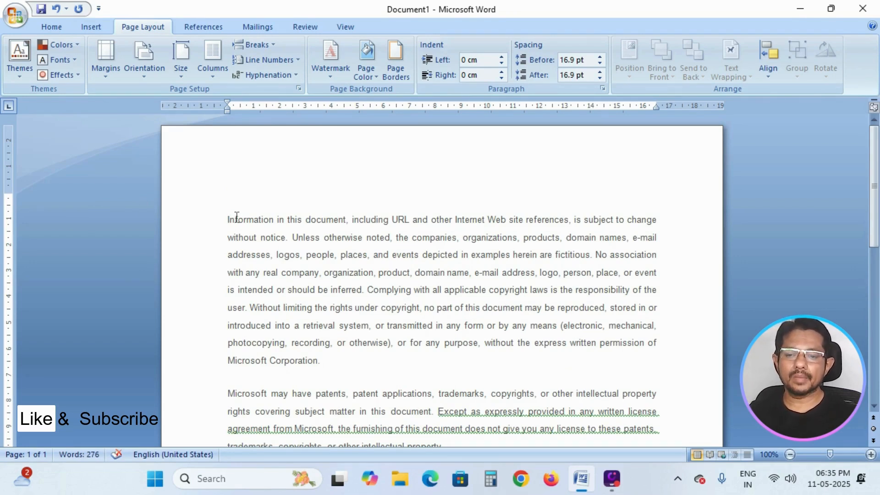
- Delete all paragraphs after the first paragraph
{"action": "left_click_drag", "start_coordinate": [227, 219], "coordinate": [649, 226]}
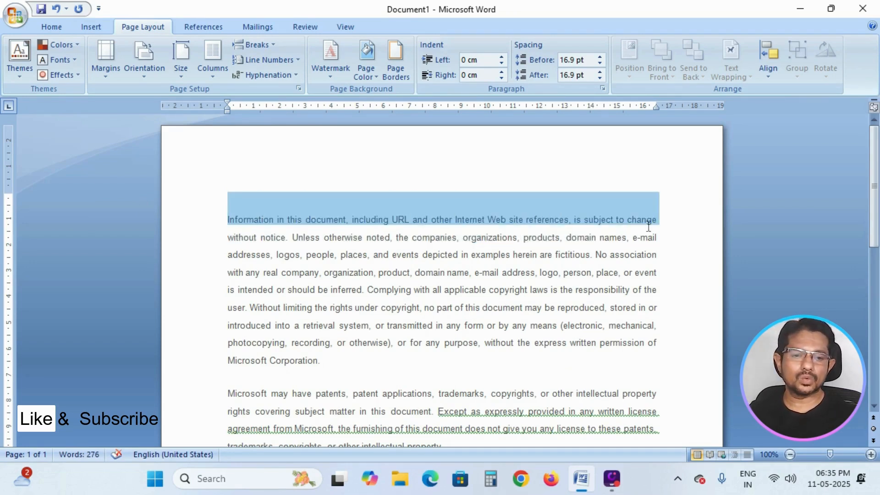
{"action": "left_click", "coordinate": [262, 159]}
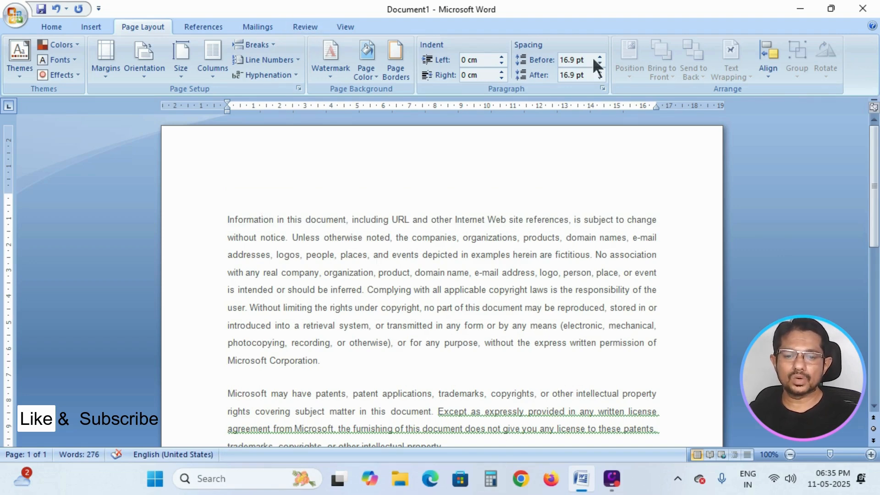
{"action": "scroll", "coordinate": [577, 257], "scroll_direction": "down", "scroll_amount": 1}
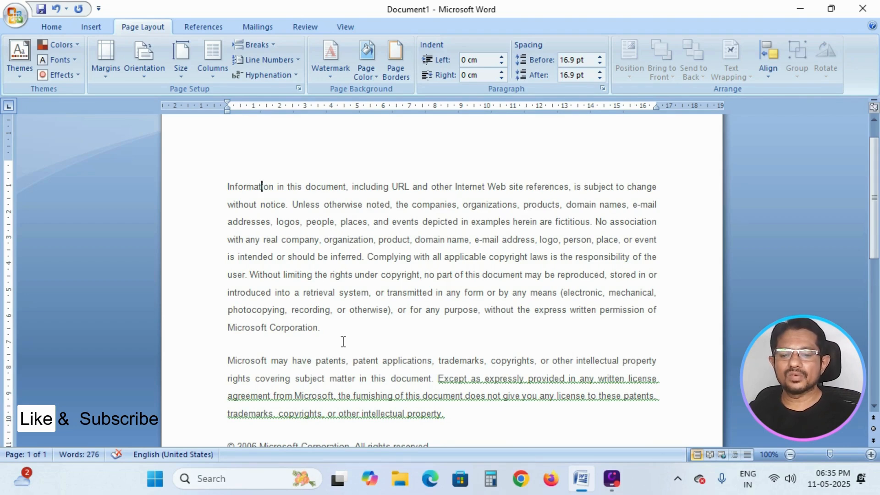
{"action": "left_click_drag", "start_coordinate": [229, 360], "coordinate": [432, 466]}
{"action": "key", "text": "Delete"}
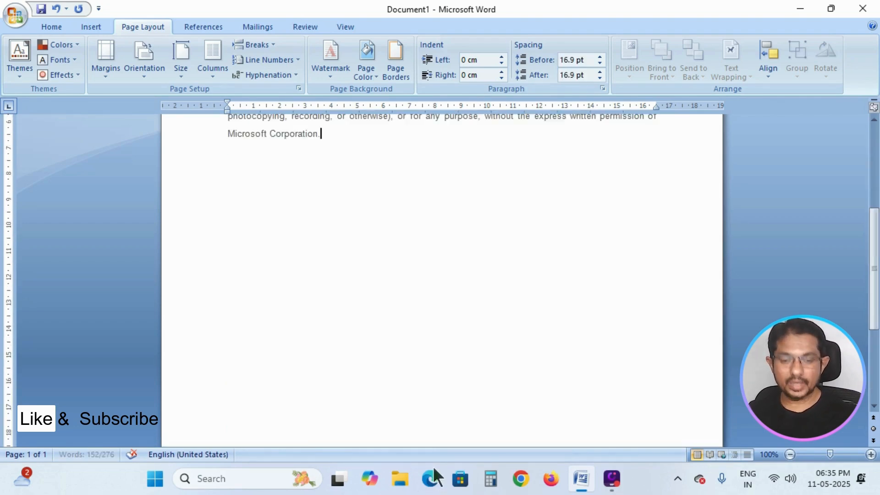
- Cut the first paragraph down to its first sentence and start a new empty paragraph below it
{"action": "scroll", "coordinate": [464, 379], "scroll_direction": "up", "scroll_amount": 3}
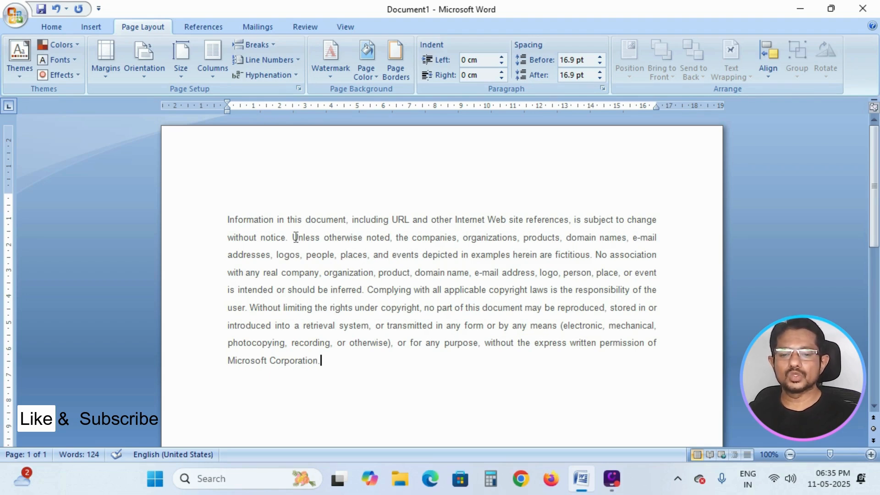
{"action": "left_click_drag", "start_coordinate": [292, 237], "coordinate": [524, 353]}
{"action": "key", "text": "Delete"}
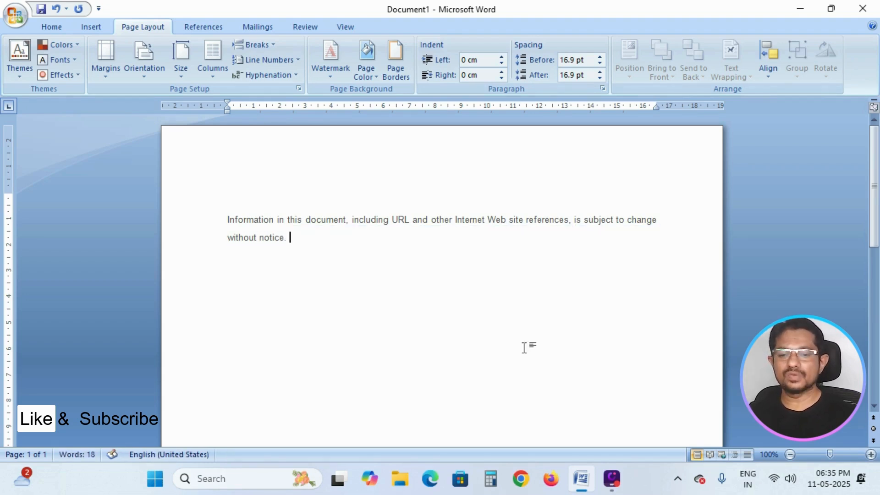
{"action": "key", "text": "Return"}
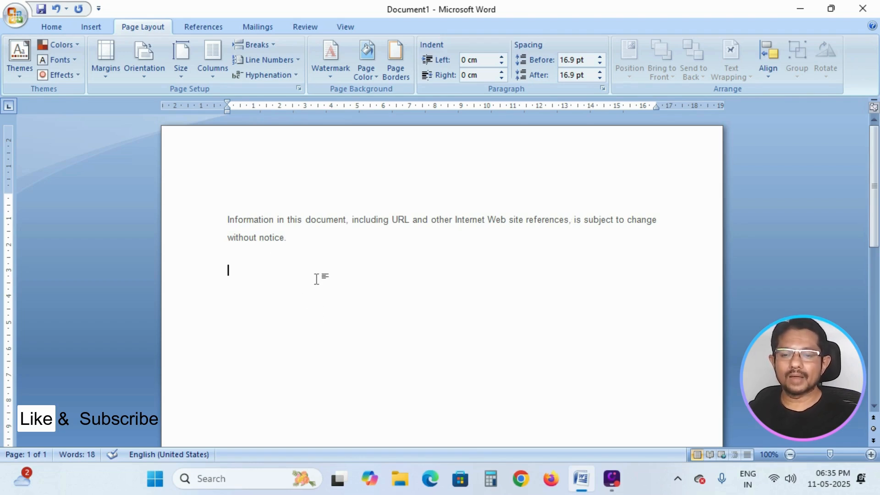
- Try a two-column layout on the document and undo it
{"action": "left_click", "coordinate": [210, 76]}
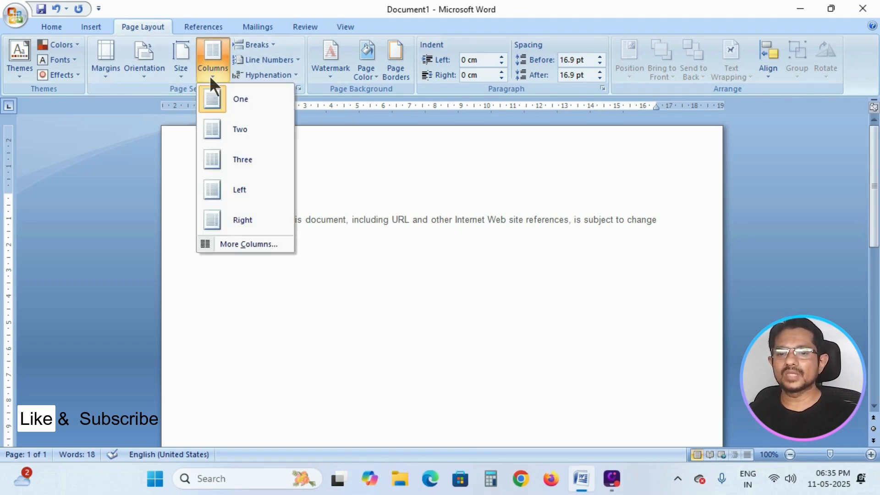
{"action": "left_click", "coordinate": [237, 132]}
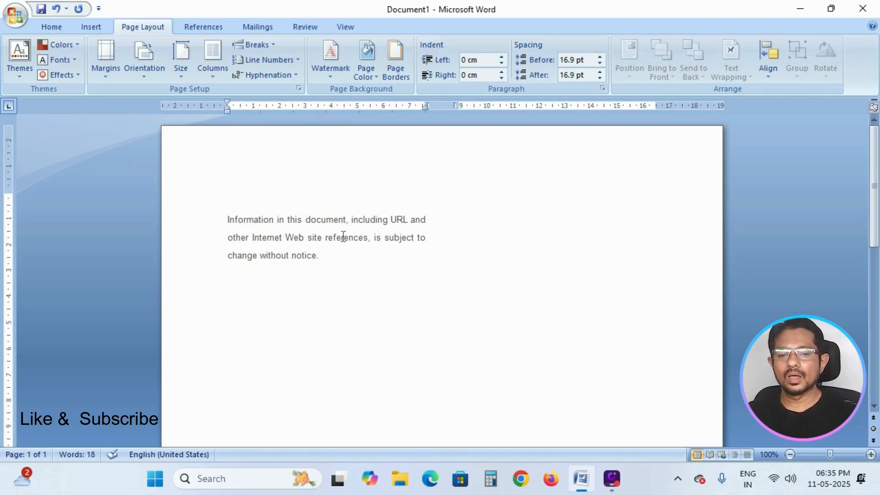
{"action": "left_click", "coordinate": [204, 76]}
{"action": "left_click", "coordinate": [243, 130]}
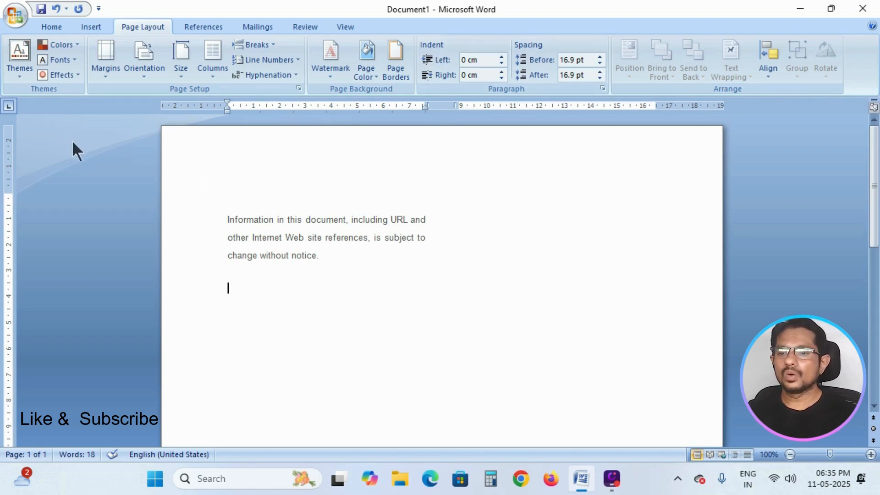
{"action": "left_click", "coordinate": [56, 8]}
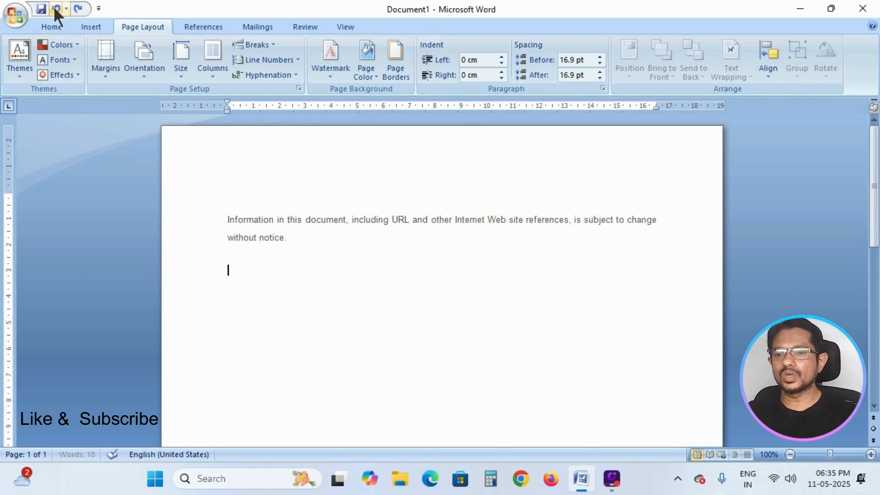
- Preview the column presets in the Columns dialog and cancel it
{"action": "left_click", "coordinate": [218, 76]}
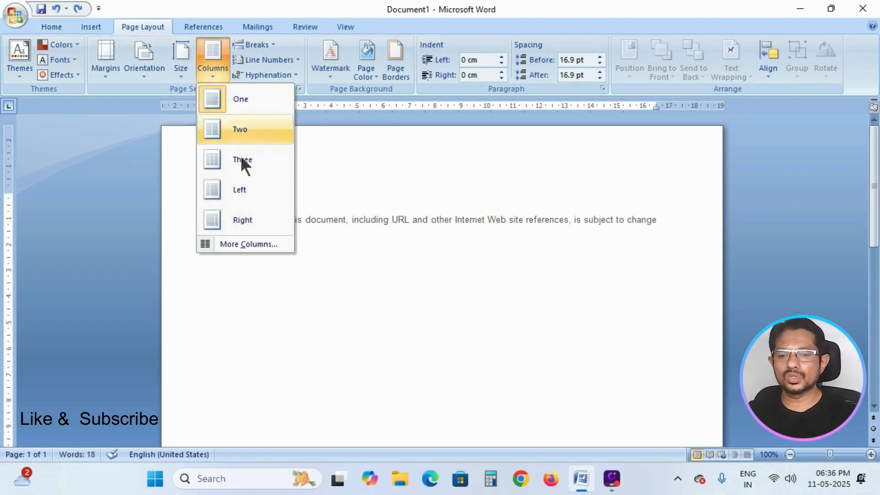
{"action": "left_click", "coordinate": [264, 244]}
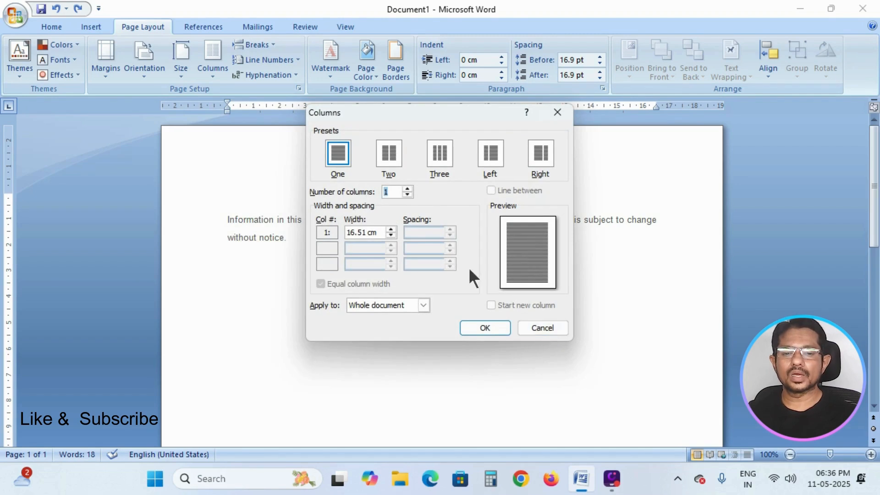
{"action": "left_click", "coordinate": [392, 161]}
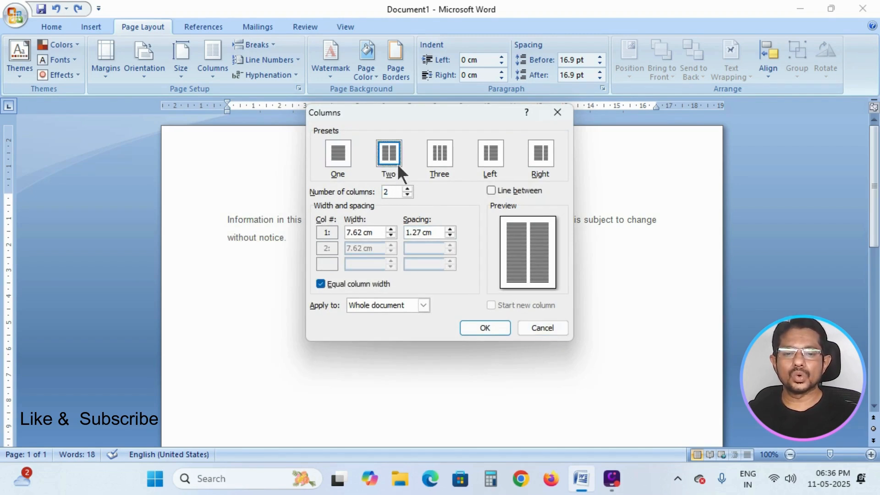
{"action": "left_click", "coordinate": [441, 156]}
{"action": "left_click", "coordinate": [490, 152]}
{"action": "left_click", "coordinate": [541, 158]}
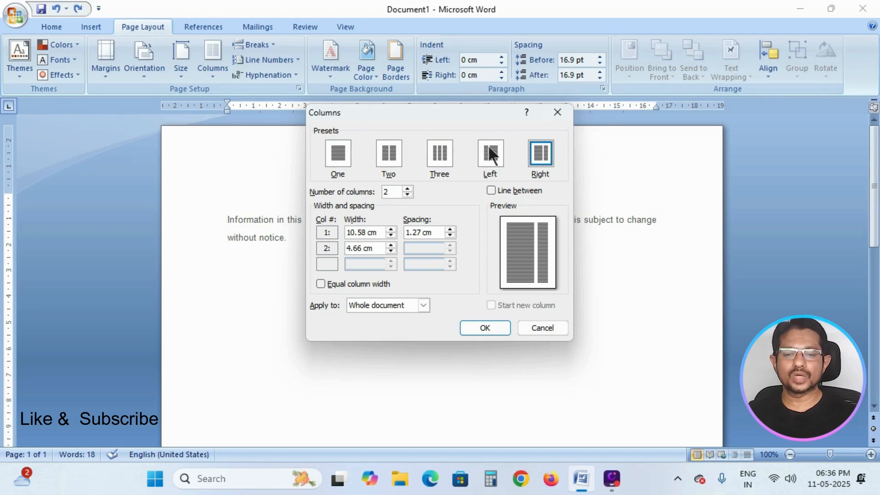
{"action": "left_click", "coordinate": [390, 155]}
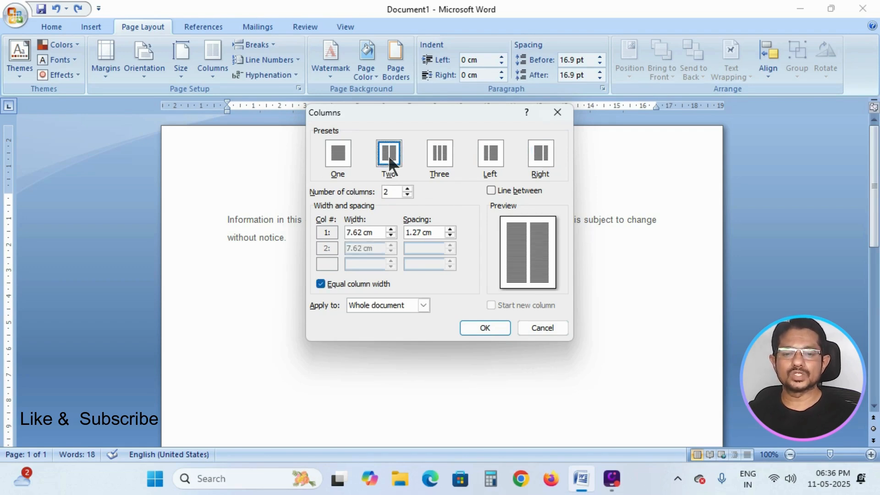
{"action": "left_click", "coordinate": [547, 325]}
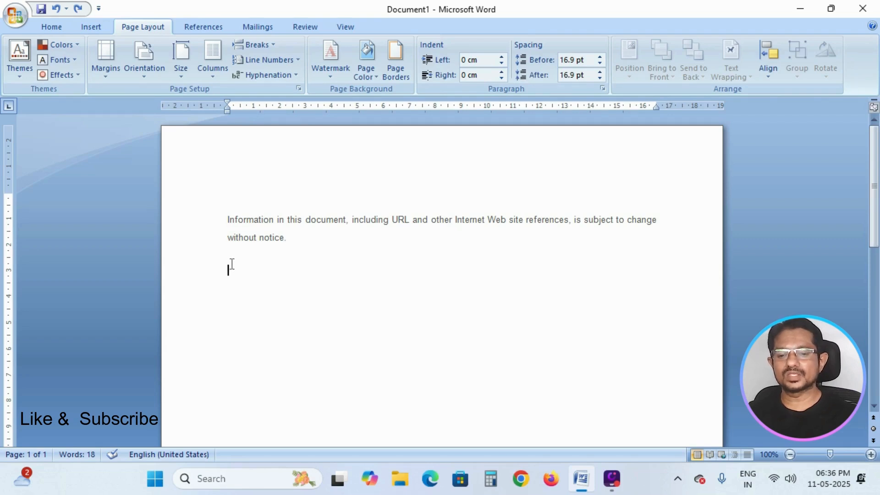
- Open the Columns dialog and, after trying the other presets, choose the Two preset
{"action": "left_click", "coordinate": [213, 69]}
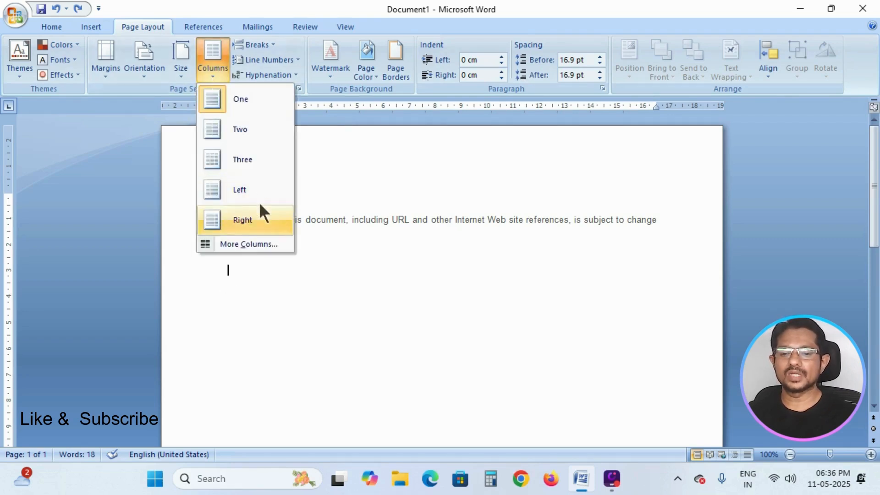
{"action": "left_click", "coordinate": [263, 240]}
{"action": "left_click", "coordinate": [392, 153]}
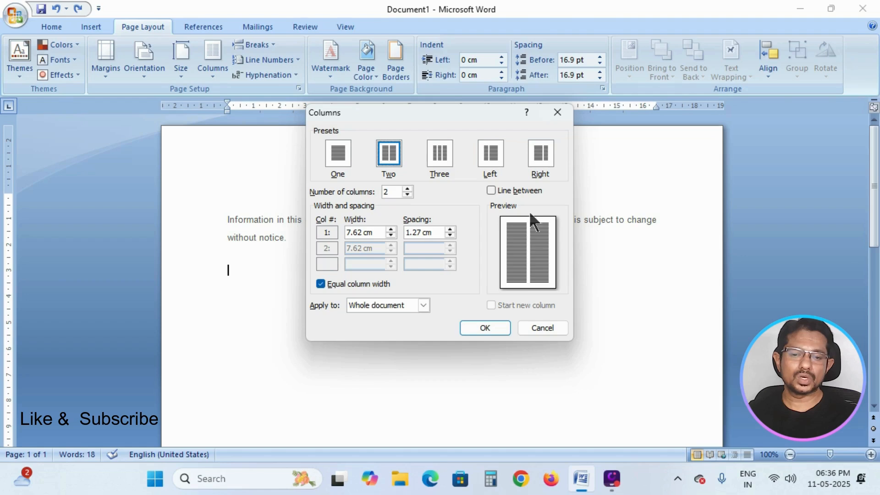
{"action": "left_click", "coordinate": [444, 156]}
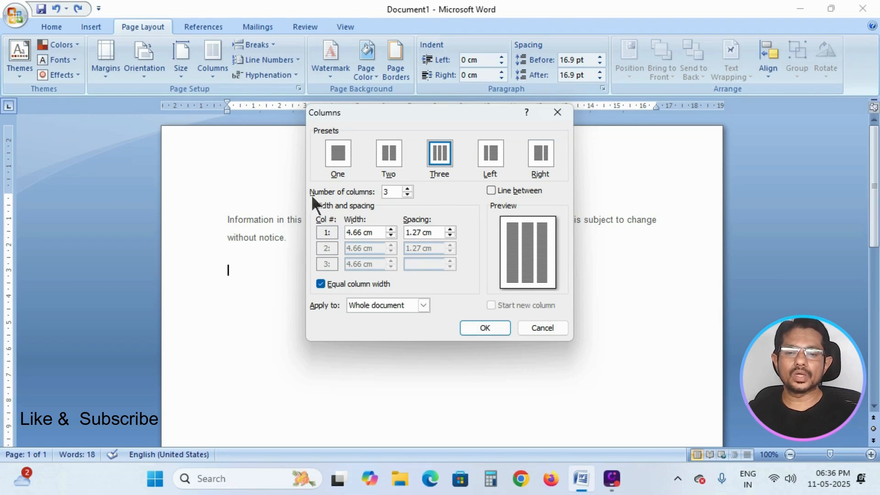
{"action": "left_click", "coordinate": [407, 189]}
{"action": "left_click", "coordinate": [407, 188]}
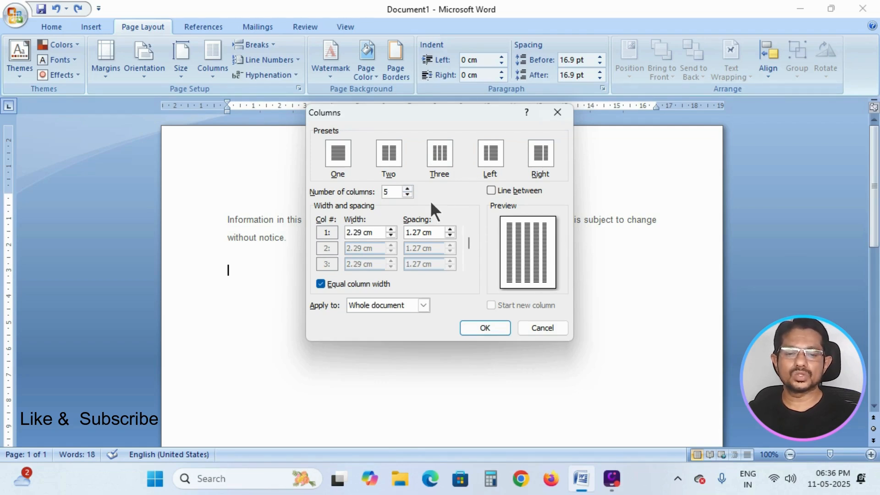
{"action": "left_click", "coordinate": [489, 155]}
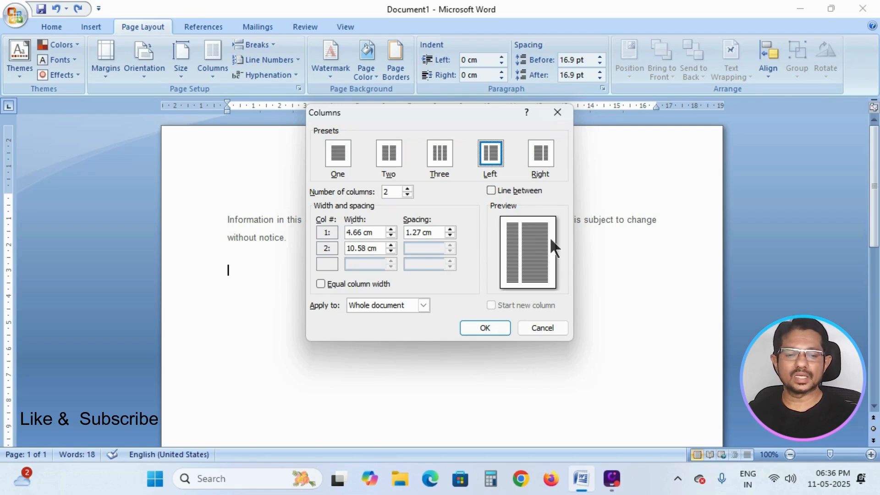
{"action": "left_click", "coordinate": [543, 157]}
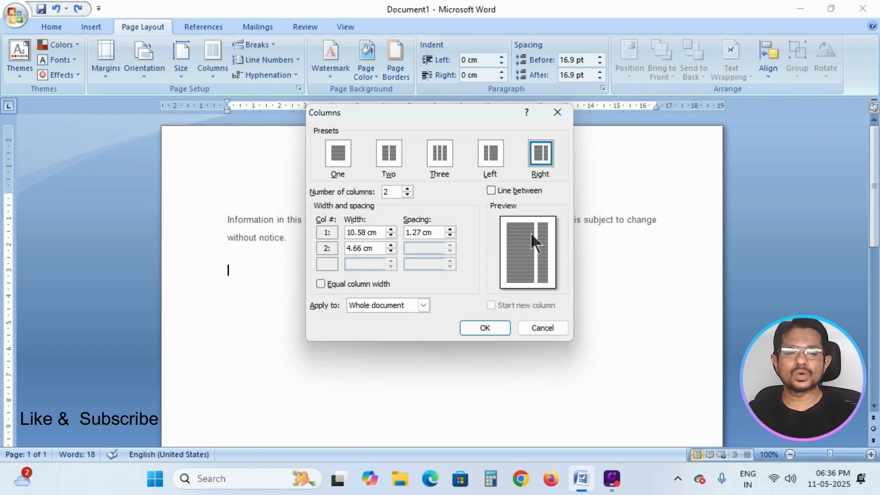
{"action": "left_click", "coordinate": [389, 156]}
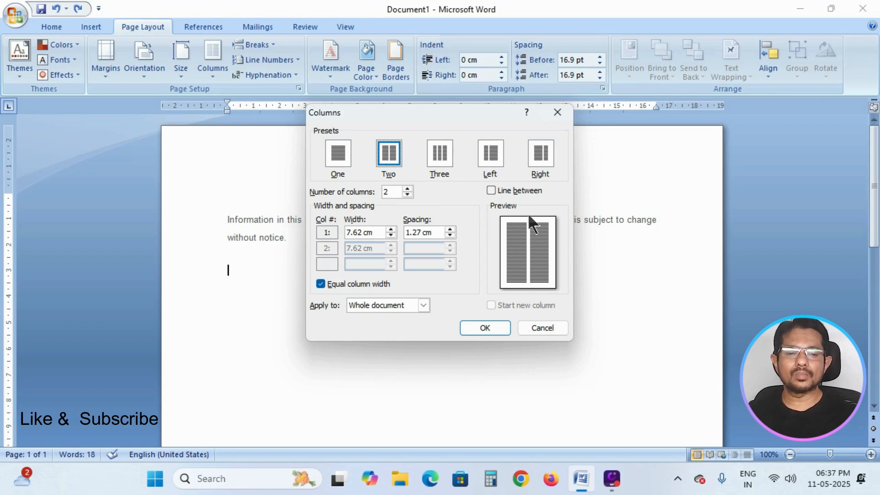
- Add a line between the columns and set the column spacing to 1 cm
{"action": "left_click", "coordinate": [493, 189]}
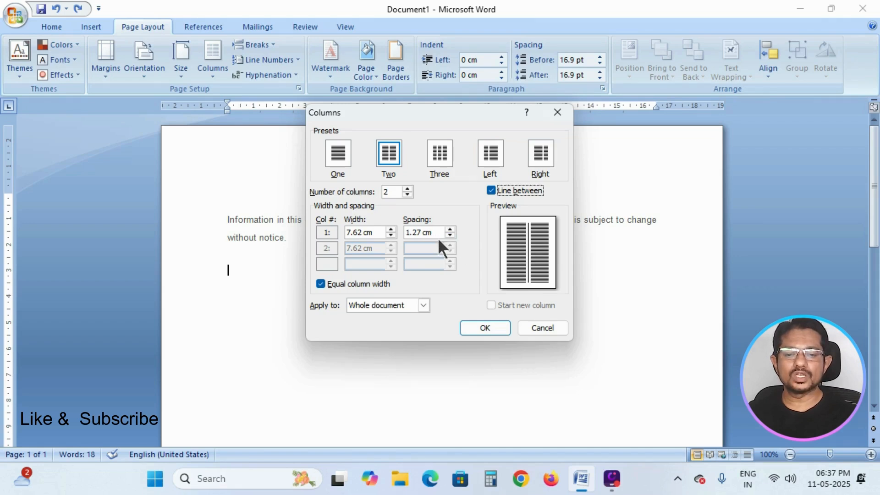
{"action": "left_click", "coordinate": [450, 235]}
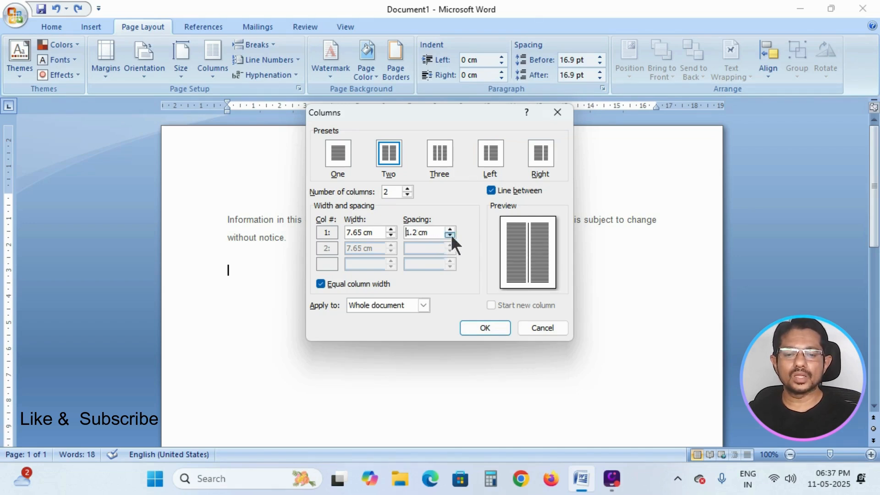
{"action": "left_click", "coordinate": [450, 235]}
{"action": "left_click", "coordinate": [450, 235]}
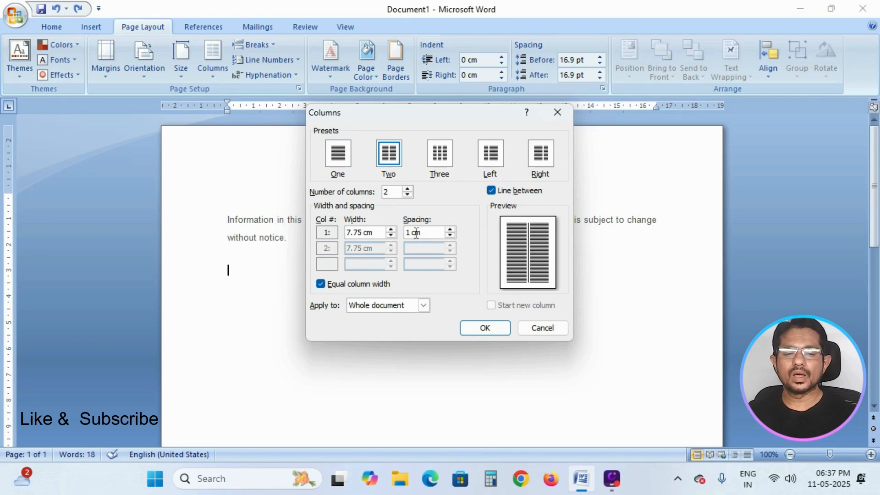
{"action": "left_click", "coordinate": [430, 232]}
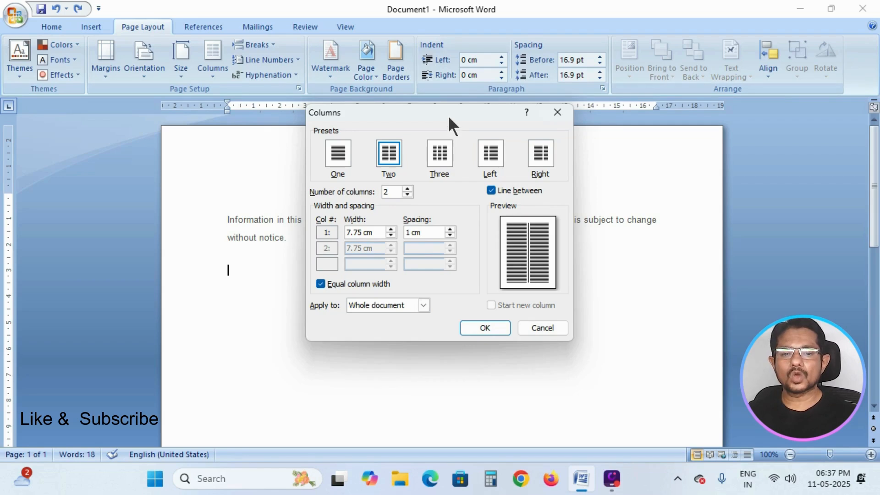
- Apply the two-column layout with line between from this point forward instead of the whole document
{"action": "left_click_drag", "start_coordinate": [447, 115], "coordinate": [486, 127]}
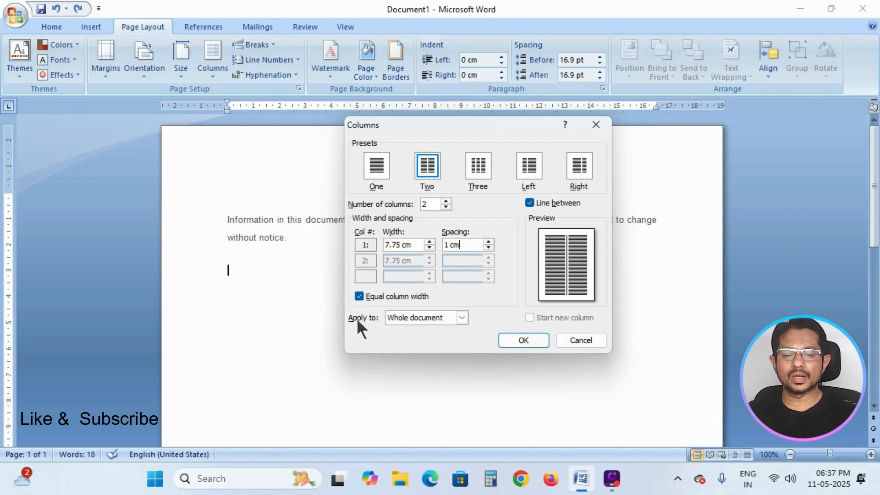
{"action": "left_click", "coordinate": [462, 317]}
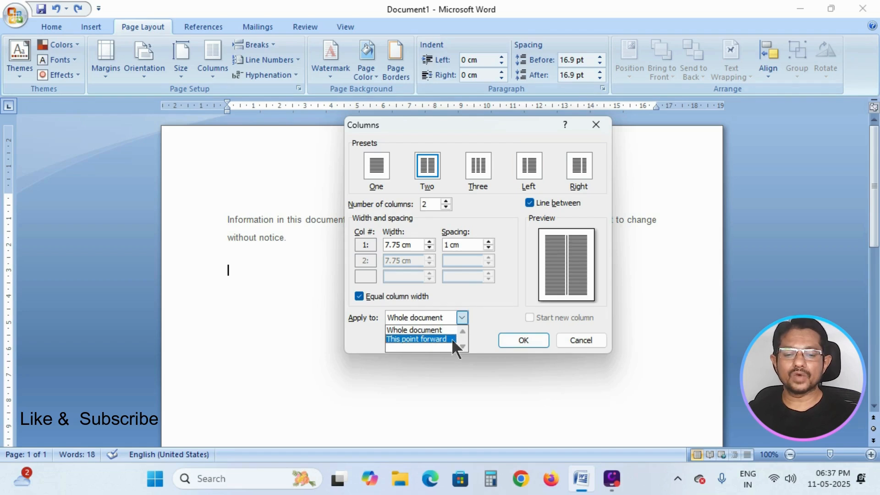
{"action": "left_click", "coordinate": [452, 338]}
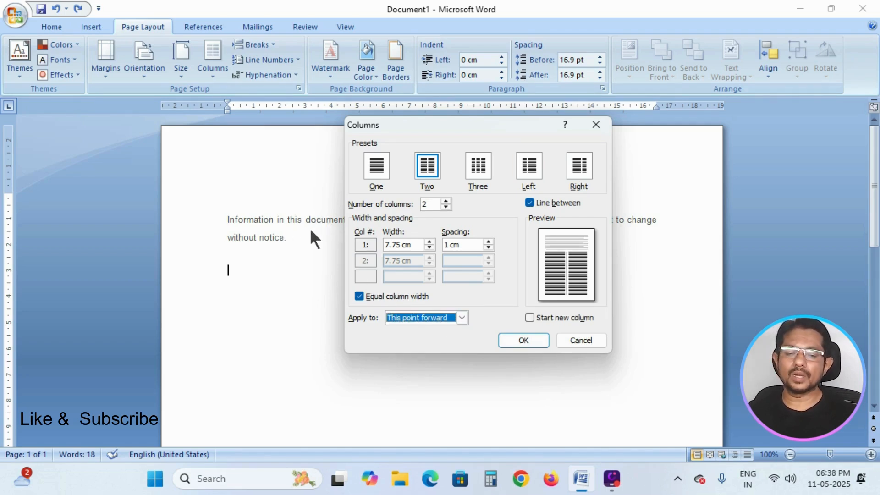
{"action": "left_click", "coordinate": [462, 318]}
{"action": "left_click", "coordinate": [443, 339]}
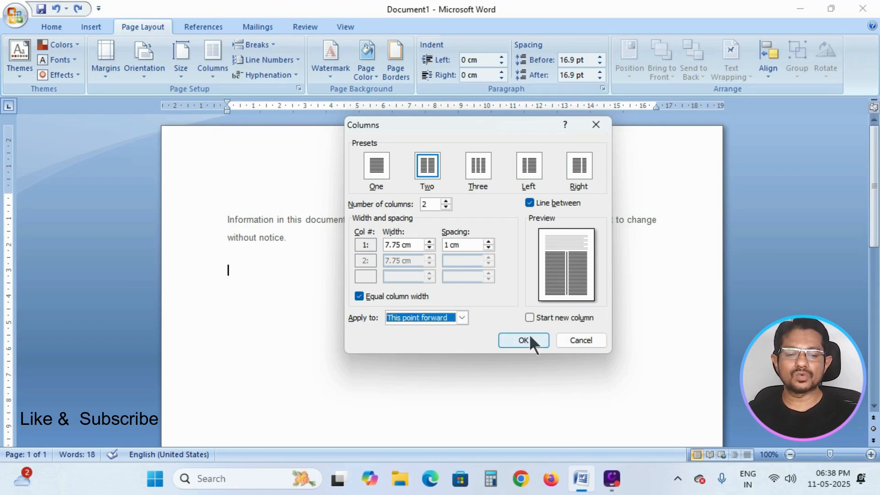
{"action": "left_click", "coordinate": [536, 342]}
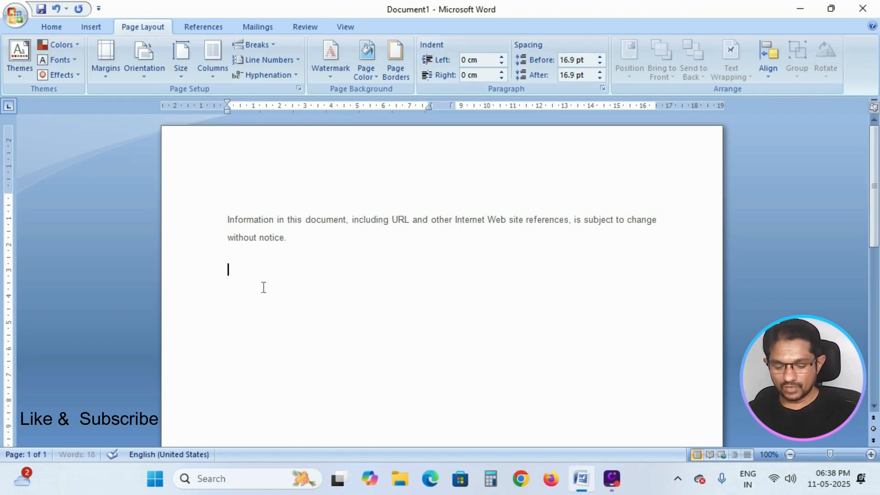
- Fill the first column with lines of placeholder m text and insert a column break
{"action": "type", "text": "mmmmm"}
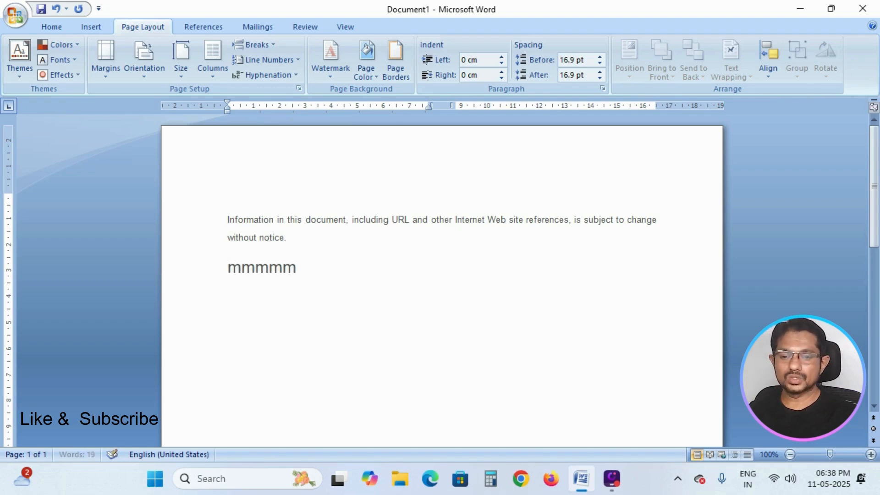
{"action": "type", "text": "mmmmmmmmmmmmmmmmmmmmmmmmmmmmmmmmmmmmmmmmmmmmmmm"}
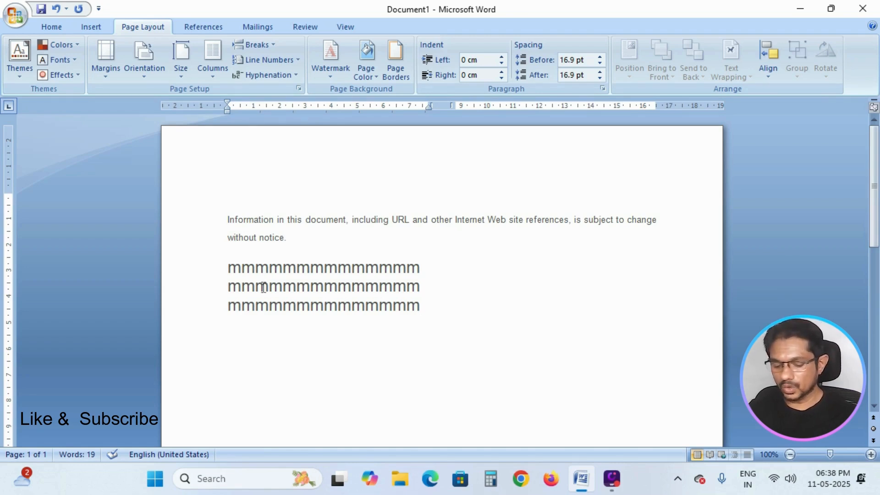
{"action": "key", "text": "ctrl+shift+Return"}
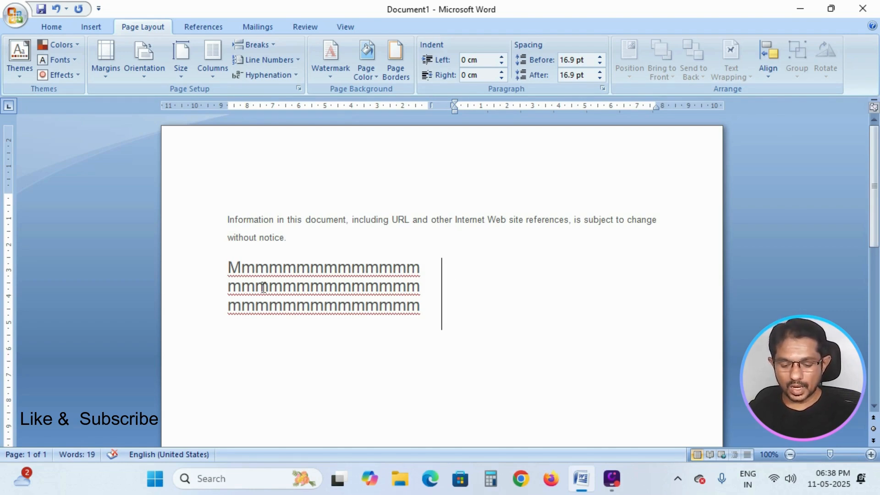
- Fill the second column with placeholder m text and start a new paragraph below
{"action": "type", "text": "mmmmmmmmmmmmmmmmmmmmmmm"}
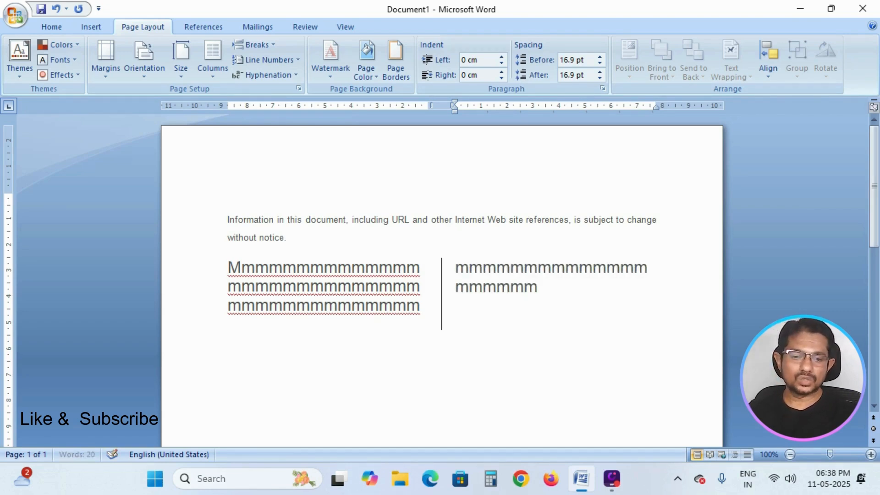
{"action": "type", "text": "mmmmmmmmmmmmmmmmmmmmmmmm mmmm"}
{"action": "key", "text": "BackSpace"}
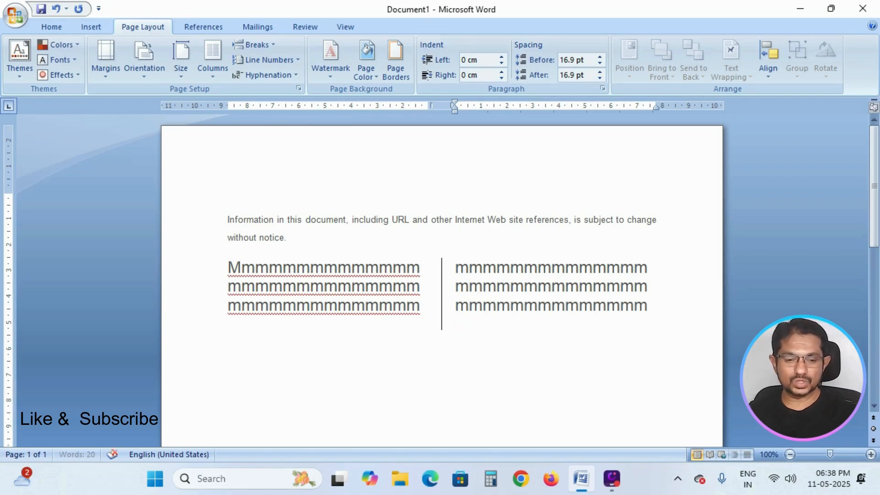
{"action": "key", "text": "Return"}
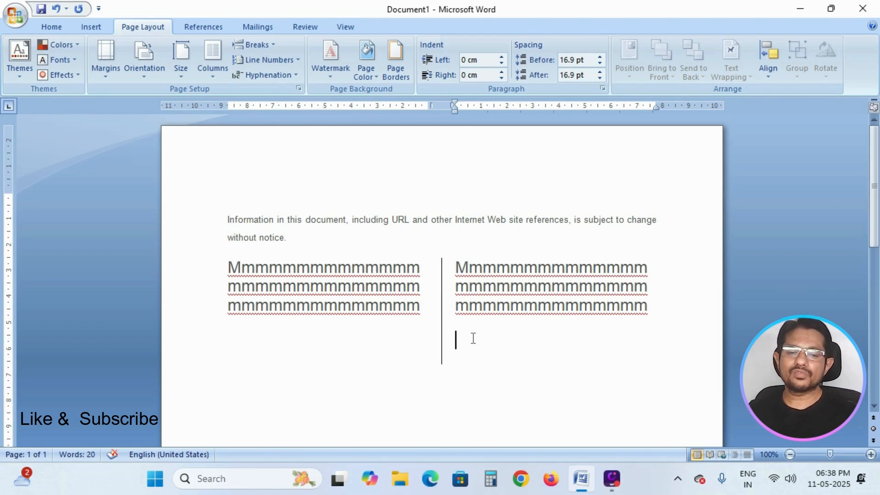
- Set a Left-preset two-column layout without a line between, applied from this point forward
{"action": "left_click", "coordinate": [213, 76]}
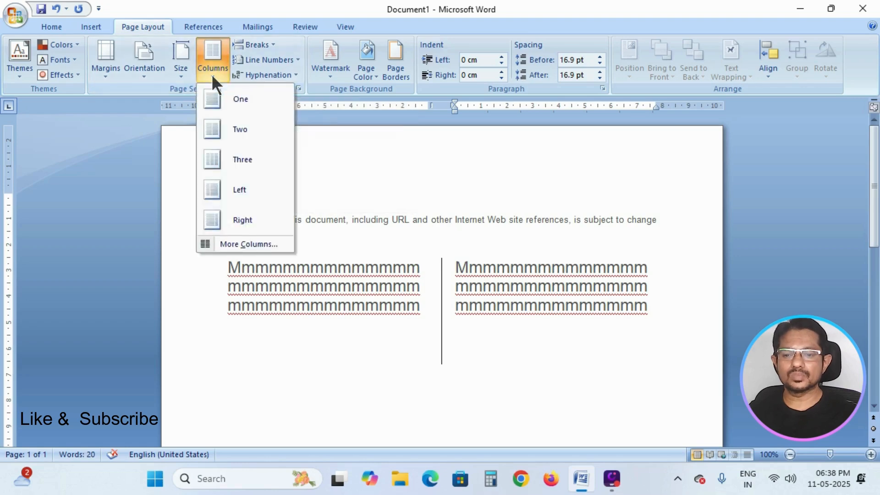
{"action": "left_click", "coordinate": [243, 245]}
{"action": "left_click", "coordinate": [529, 170]}
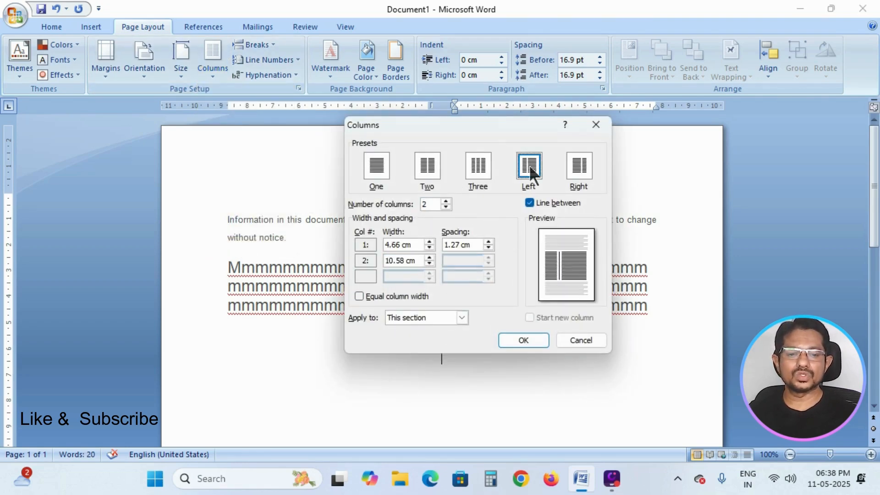
{"action": "left_click", "coordinate": [528, 203]}
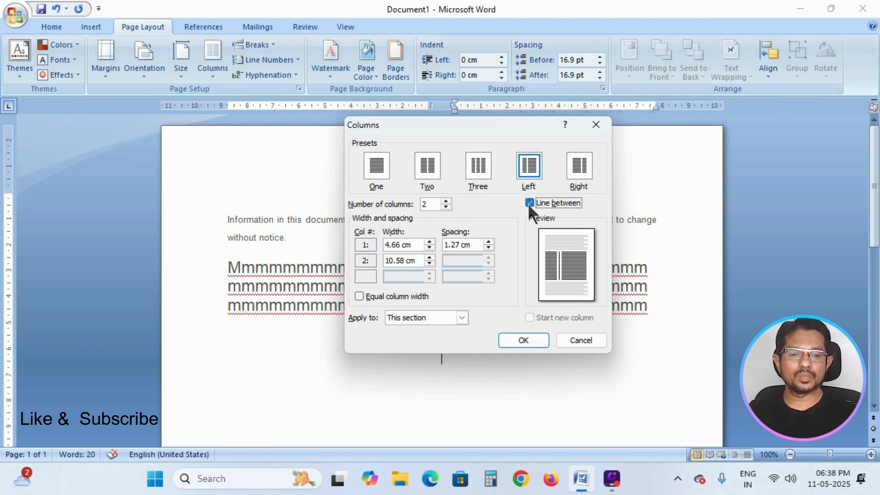
{"action": "left_click", "coordinate": [463, 317]}
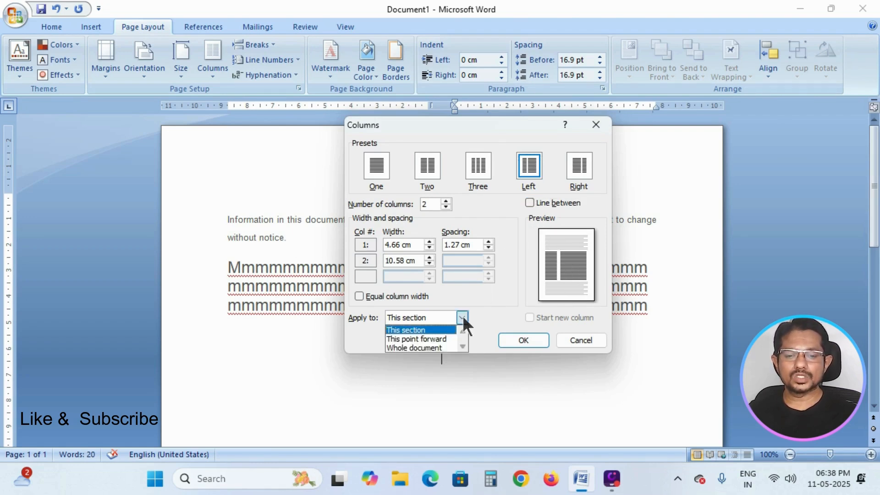
{"action": "left_click", "coordinate": [445, 339]}
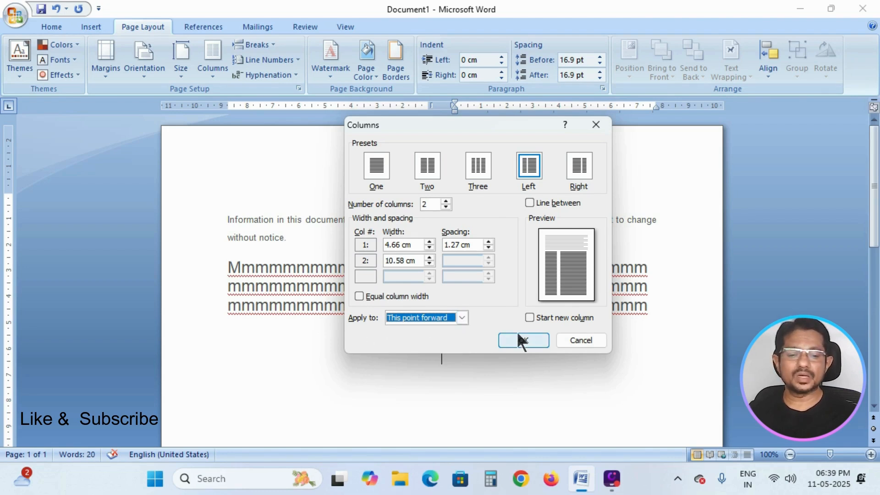
{"action": "left_click", "coordinate": [526, 339]}
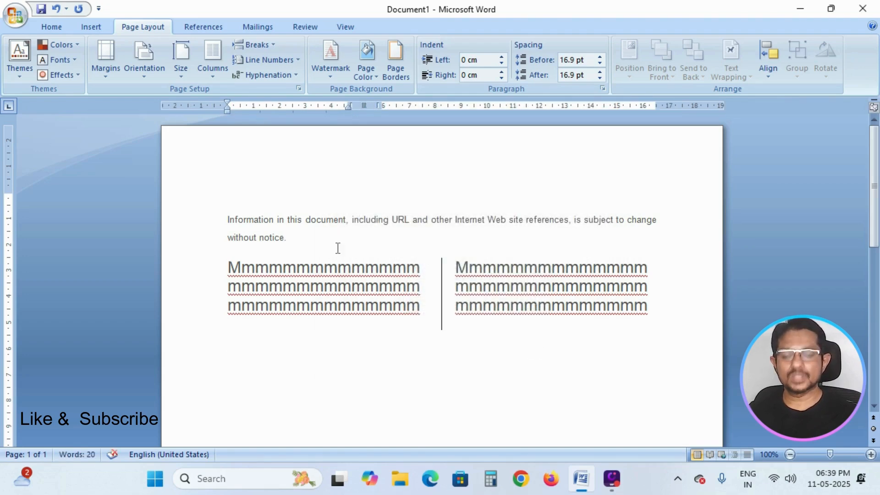
- Type three lines of placeholder m text in the narrow left column and insert a column break
{"action": "type", "text": "mmmmmmmmm mmm"}
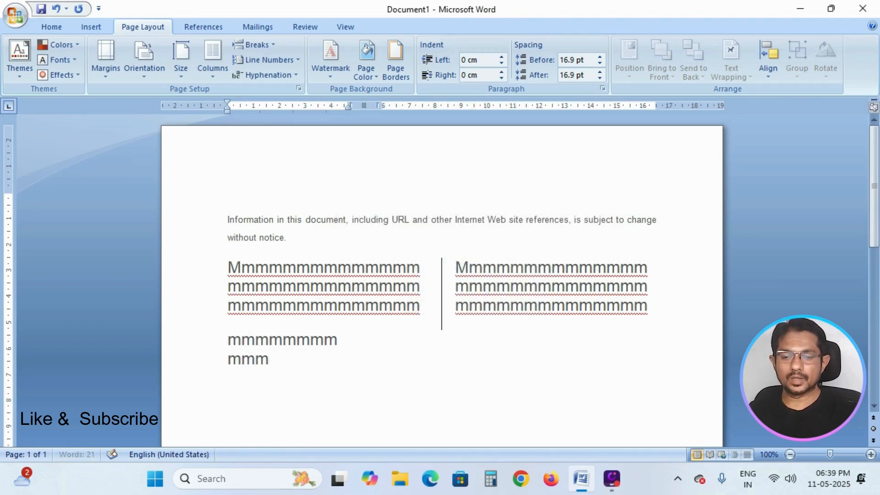
{"action": "type", "text": "mmmmmm mmmmmmmmm"}
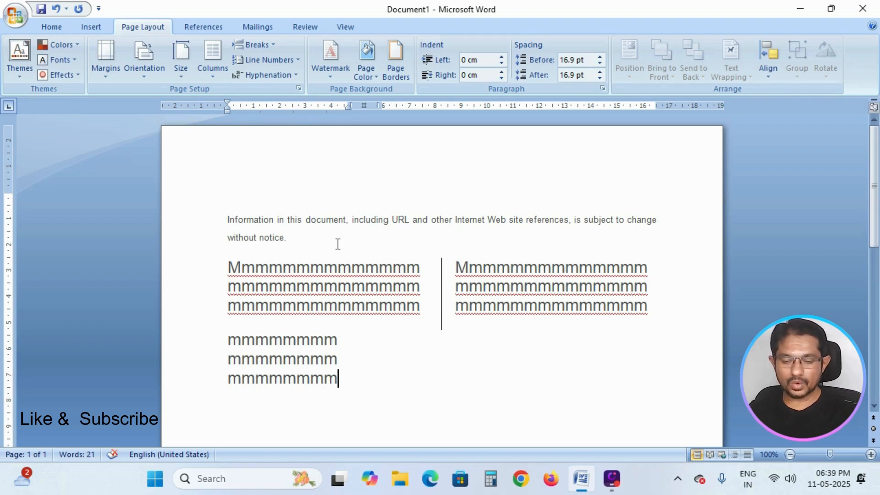
{"action": "key", "text": "ctrl+shift+Return"}
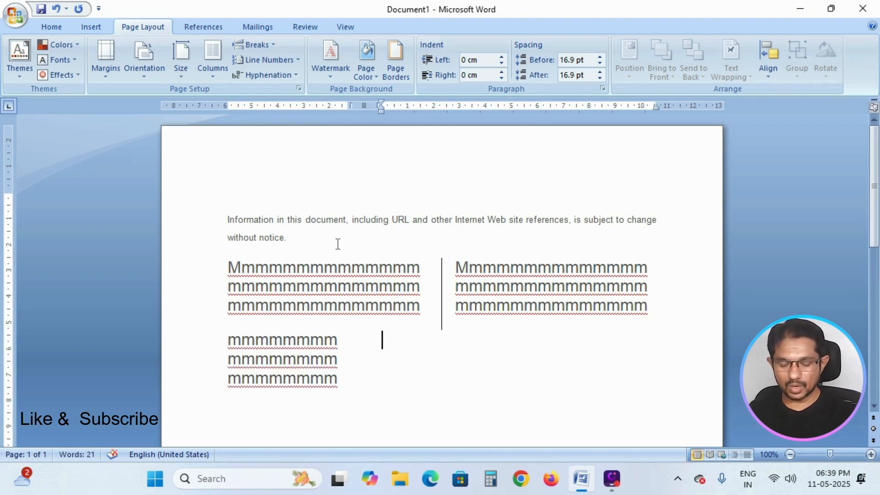
- Fill the wide right column with placeholder m text and start a new paragraph
{"action": "type", "text": "mmmmmmmmmmmmmmmmmmmmmmmmmmmmmmmmmmmmmmmmmmmmmmmmmmmmmmmmmmmm"}
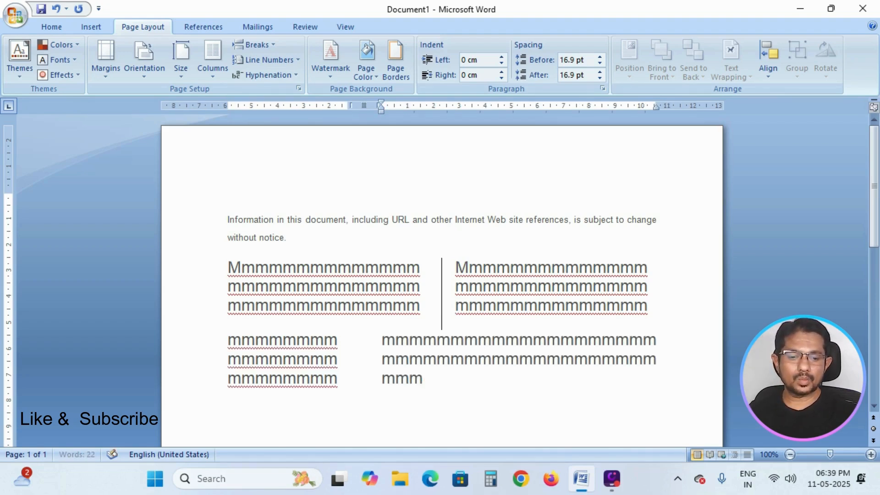
{"action": "type", "text": "mmmmmmmmmmmmmmmmmmmmmm"}
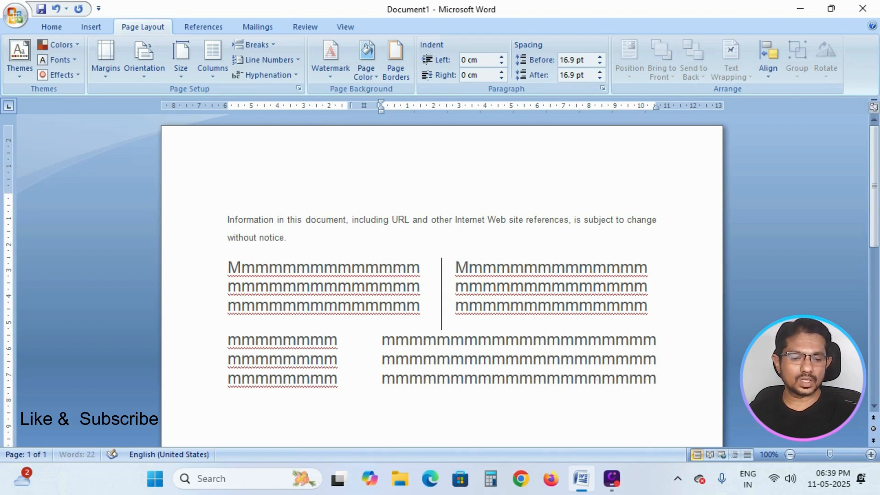
{"action": "key", "text": "Return"}
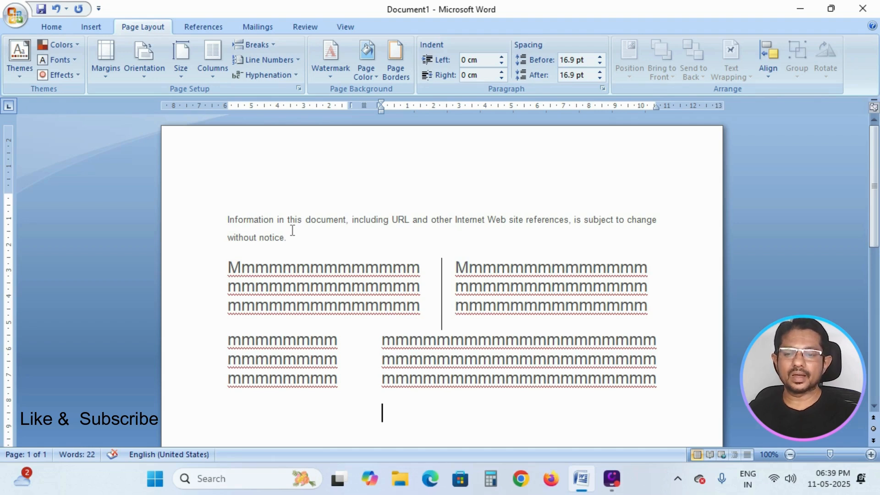
- Try switching the section to a single column and undo it
{"action": "left_click", "coordinate": [215, 76]}
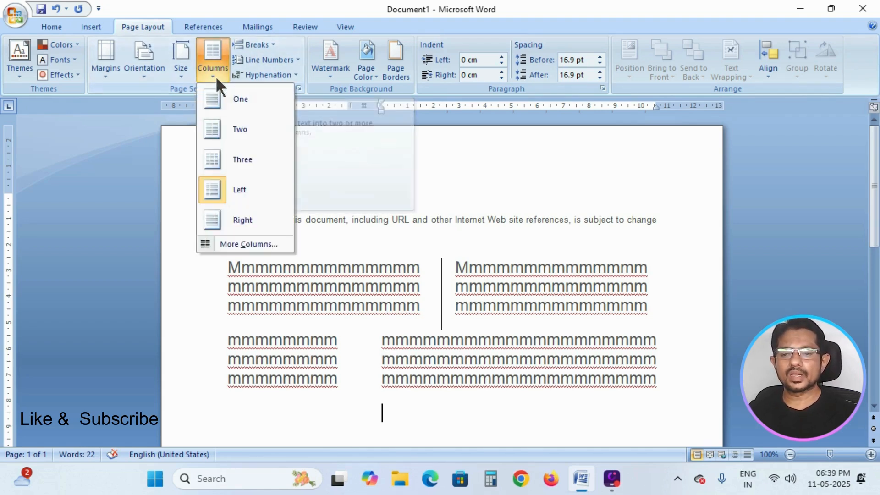
{"action": "left_click", "coordinate": [237, 100]}
{"action": "scroll", "coordinate": [510, 318], "scroll_direction": "up", "scroll_amount": 5}
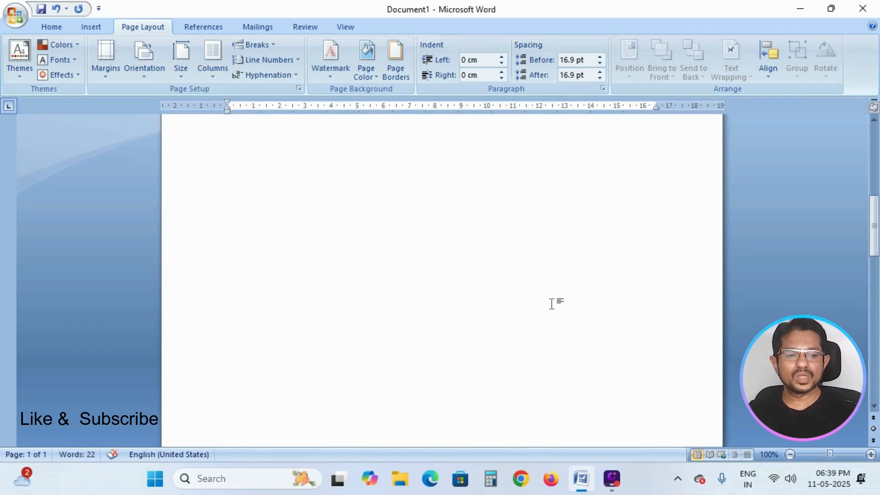
{"action": "left_click_drag", "start_coordinate": [874, 224], "coordinate": [874, 156]}
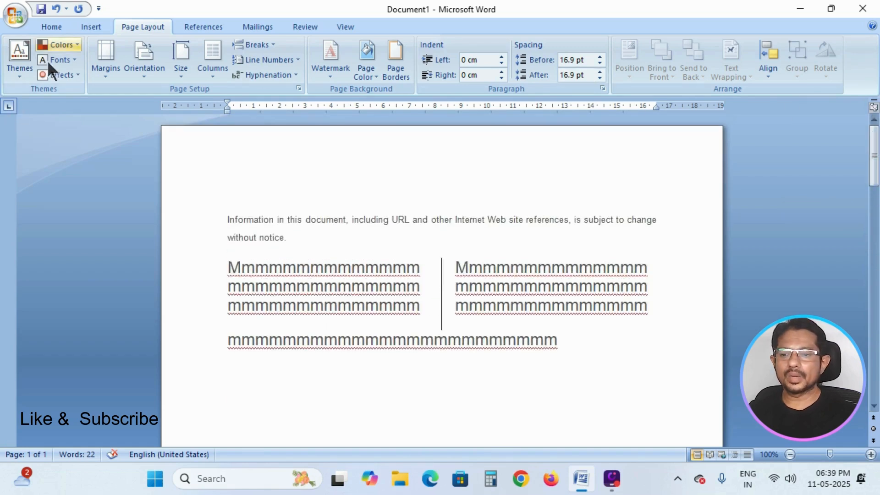
{"action": "left_click", "coordinate": [54, 8]}
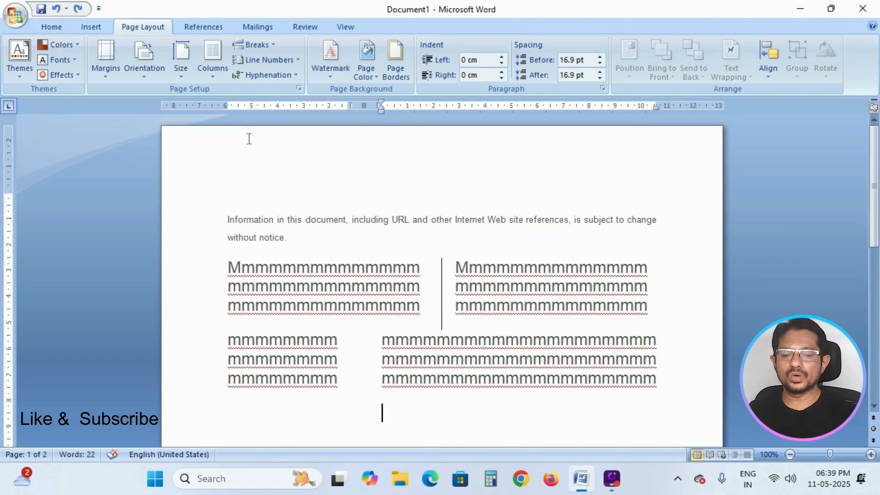
- Set a one-column layout applied from this point forward
{"action": "left_click", "coordinate": [217, 76]}
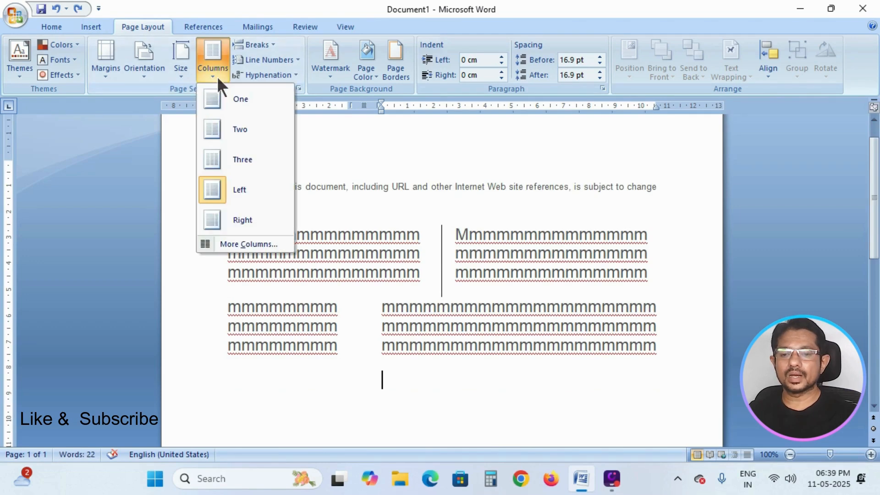
{"action": "left_click", "coordinate": [254, 244]}
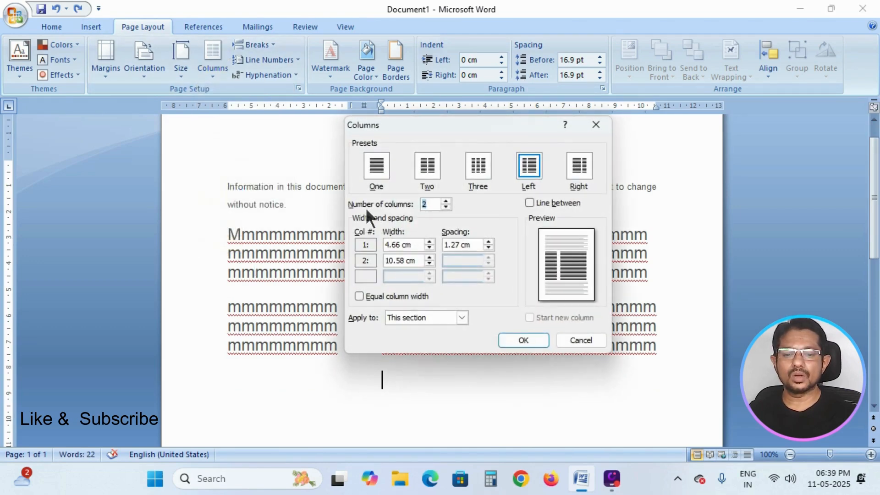
{"action": "left_click", "coordinate": [377, 165]}
{"action": "left_click", "coordinate": [461, 318]}
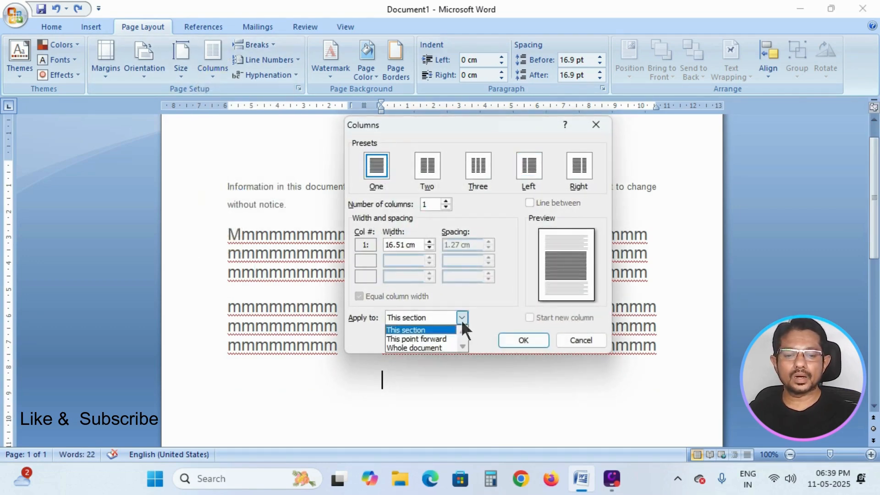
{"action": "left_click", "coordinate": [441, 340]}
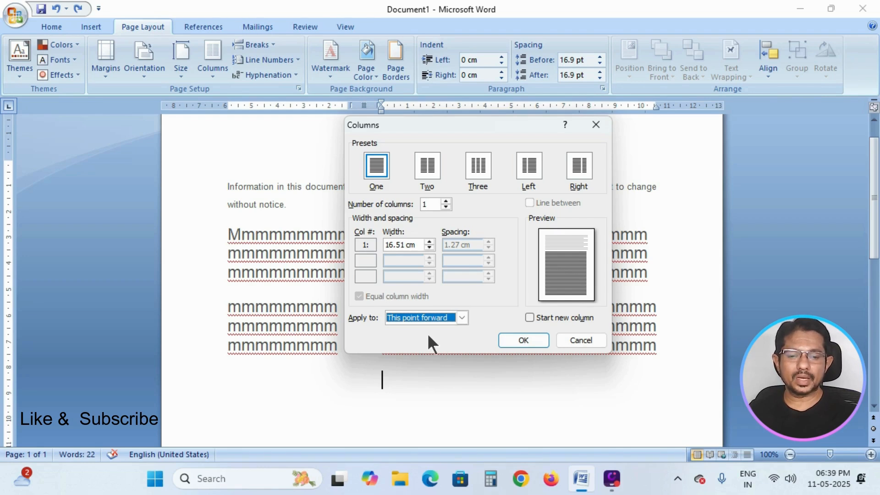
{"action": "left_click", "coordinate": [519, 339]}
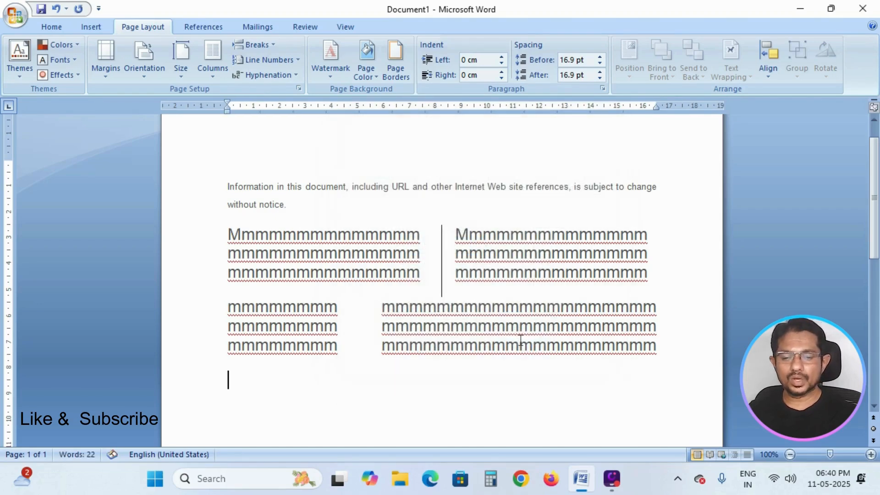
- Type placeholder m text across the full-width single column
{"action": "type", "text": "mmmmmmmmmmmmmmmmmm"}
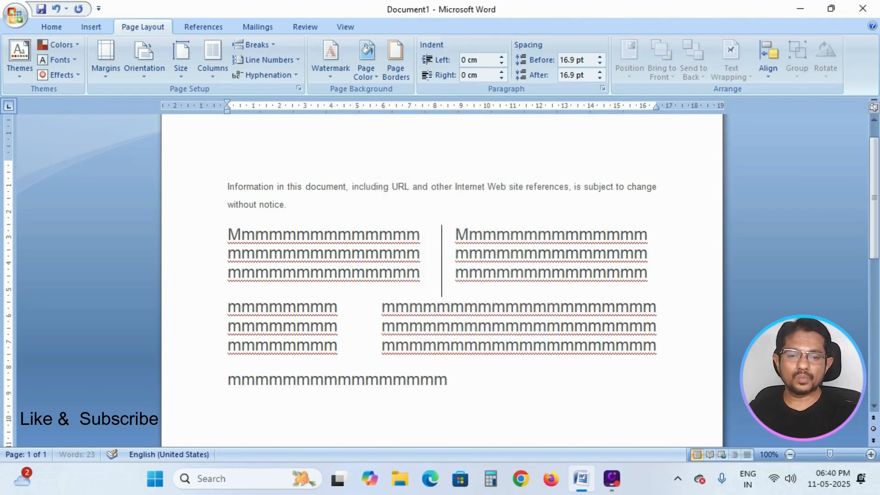
{"action": "type", "text": "mmmmmmmmmmmmmmmmmmmmmmmmmmmmmmmmmmmmmmmmmmmmmmmmmmmmmmmmmmmmmmmmmmmmmmmmmmmmm"}
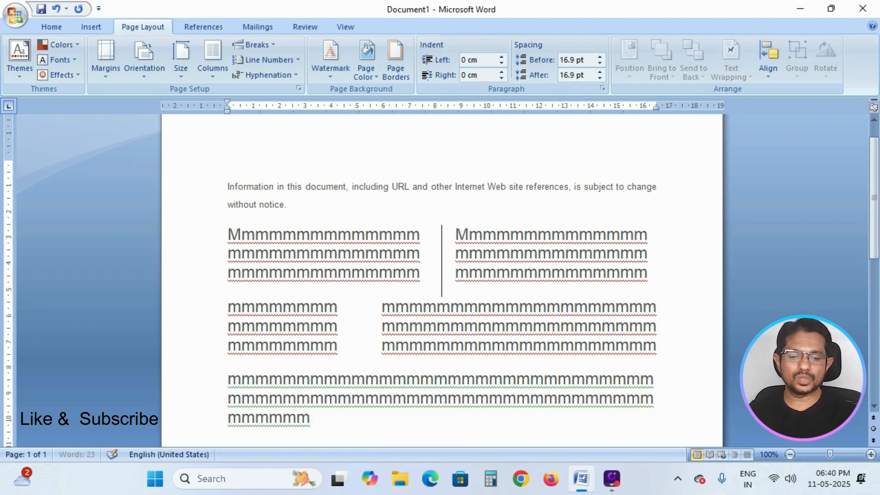
{"action": "type", "text": "mmmmmmmmmmmmmmmmmmmmmmmmmmmmmmmmmmmm"}
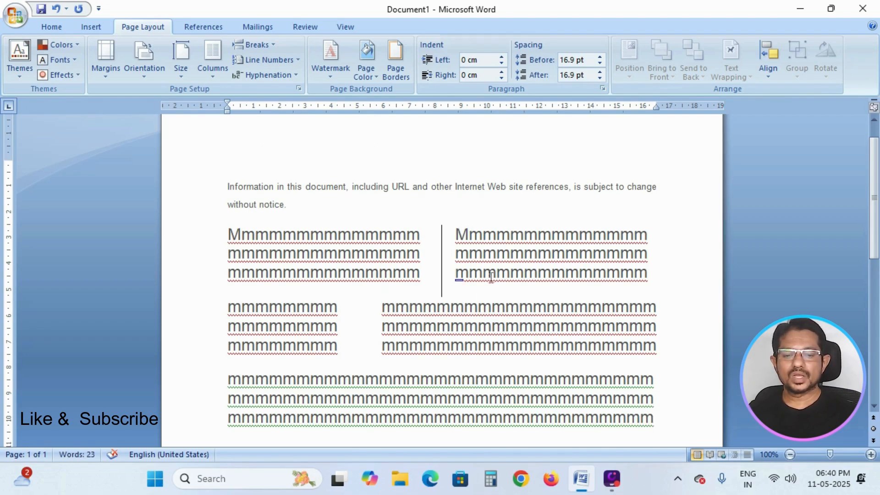
- Start a new paragraph after the placeholder text and insert a Next Page section break
{"action": "scroll", "coordinate": [471, 366], "scroll_direction": "down", "scroll_amount": 3}
{"action": "key", "text": "Return"}
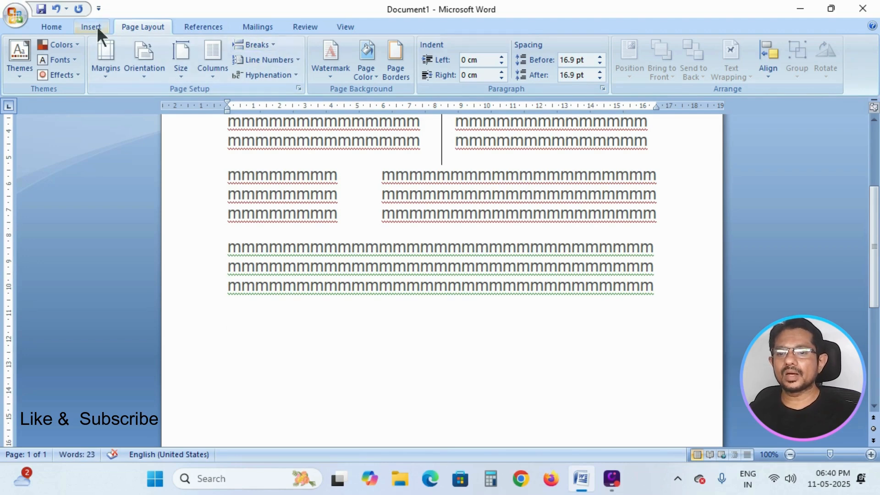
{"action": "scroll", "coordinate": [280, 315], "scroll_direction": "down", "scroll_amount": 8}
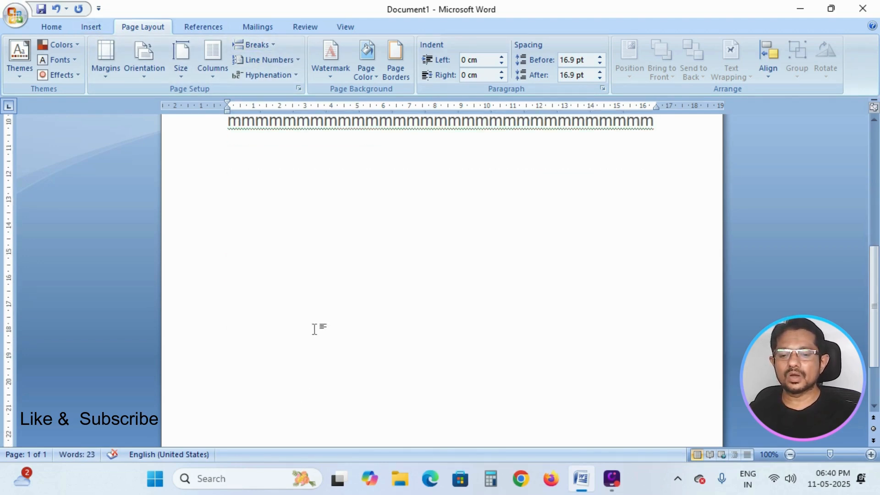
{"action": "scroll", "coordinate": [336, 316], "scroll_direction": "up", "scroll_amount": 5}
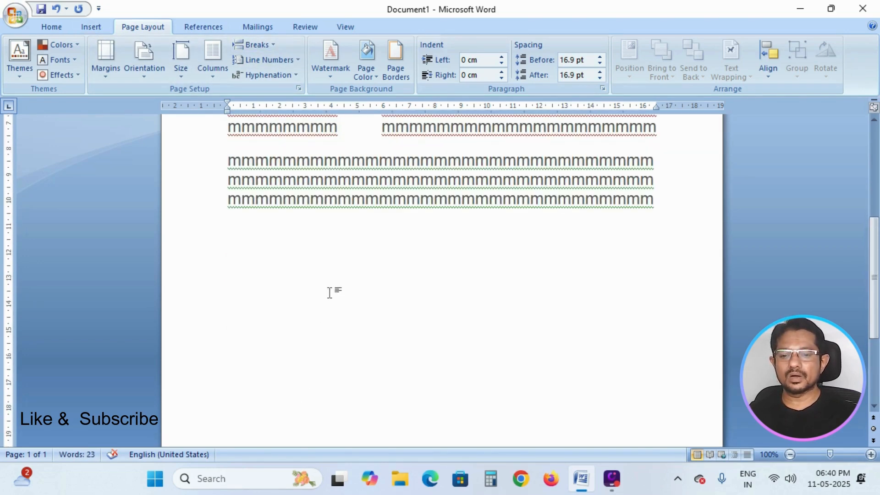
{"action": "left_click", "coordinate": [89, 25]}
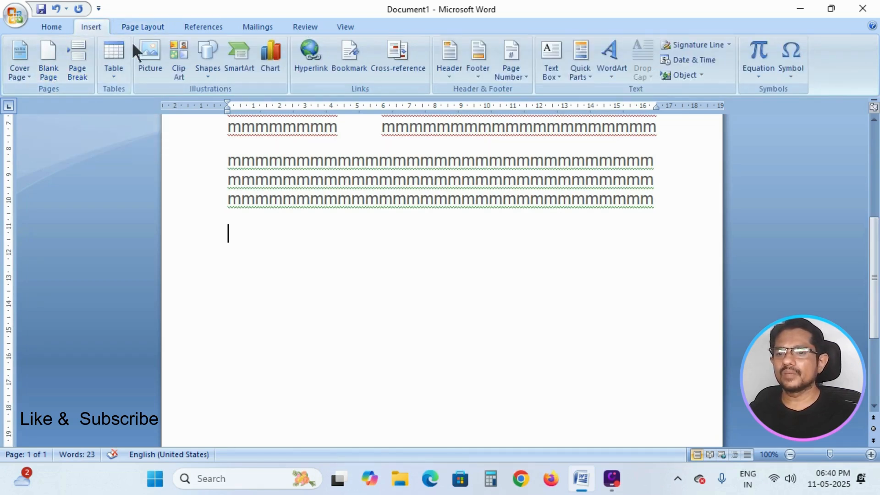
{"action": "left_click", "coordinate": [141, 26]}
{"action": "left_click", "coordinate": [270, 45]}
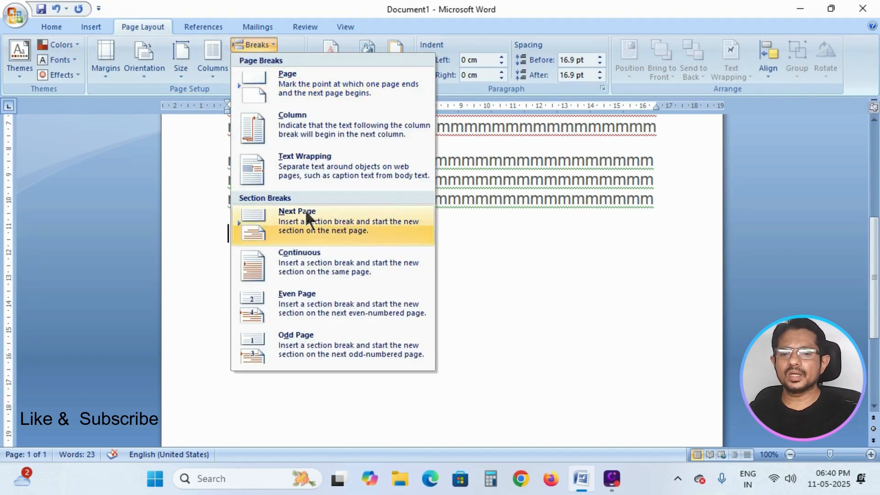
{"action": "left_click", "coordinate": [313, 78]}
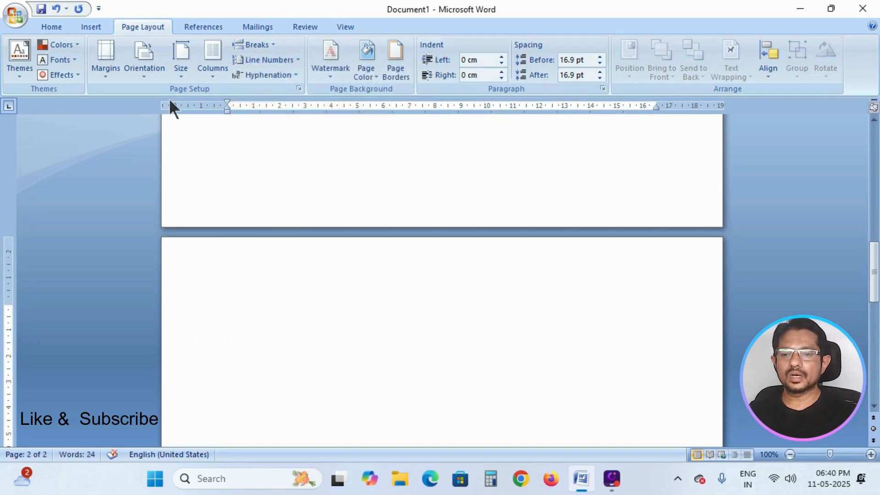
- Insert a page break to begin another new page
{"action": "left_click", "coordinate": [83, 26]}
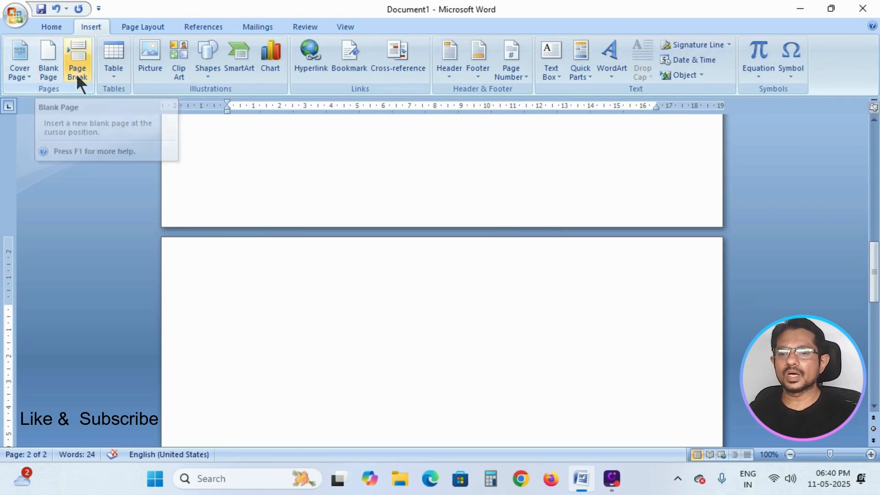
{"action": "left_click", "coordinate": [150, 28]}
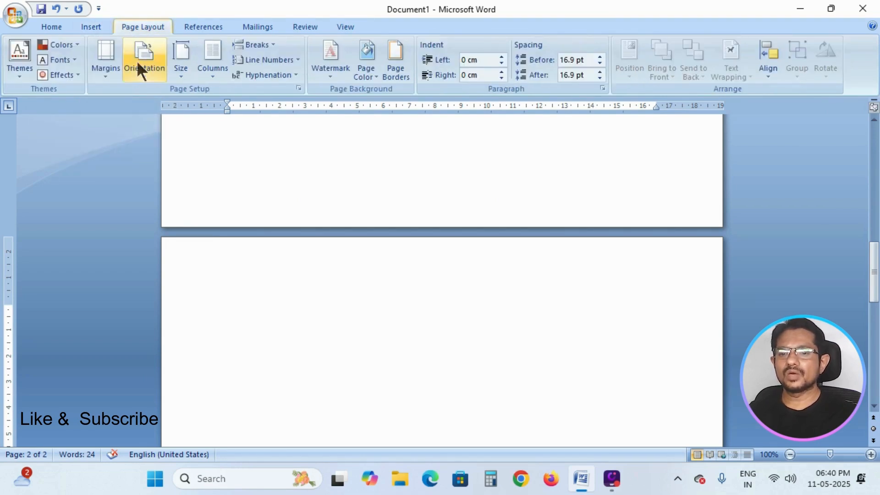
{"action": "left_click", "coordinate": [269, 44]}
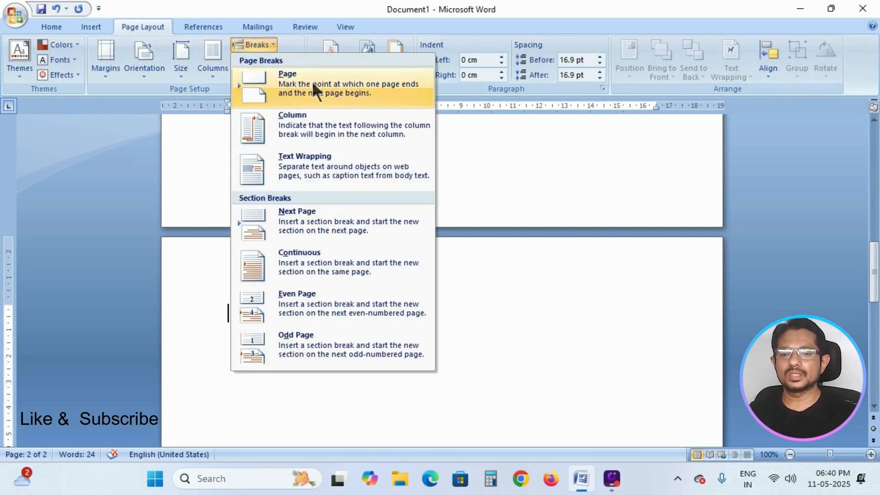
{"action": "left_click", "coordinate": [337, 84]}
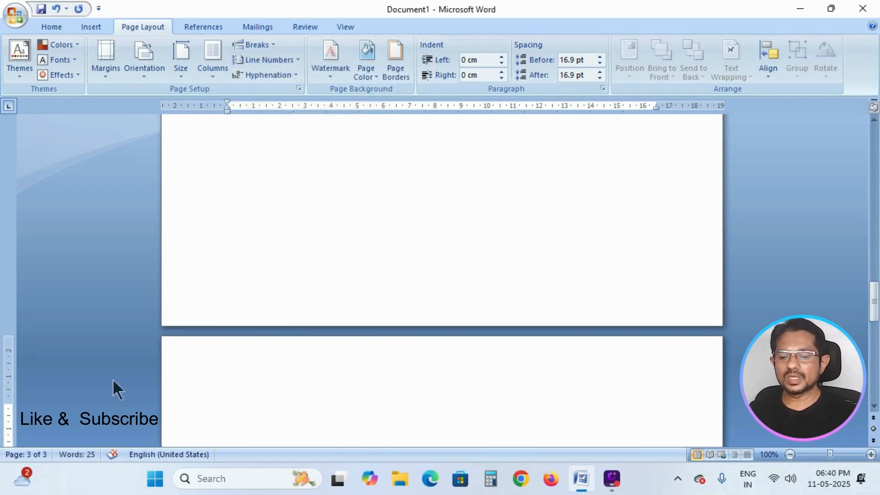
- Undo the last page break
{"action": "scroll", "coordinate": [293, 315], "scroll_direction": "up", "scroll_amount": 5}
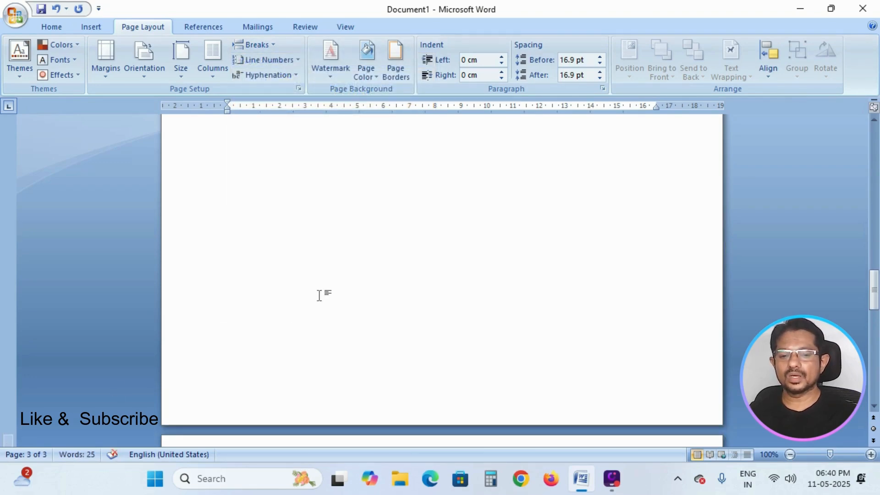
{"action": "scroll", "coordinate": [355, 284], "scroll_direction": "up", "scroll_amount": 5}
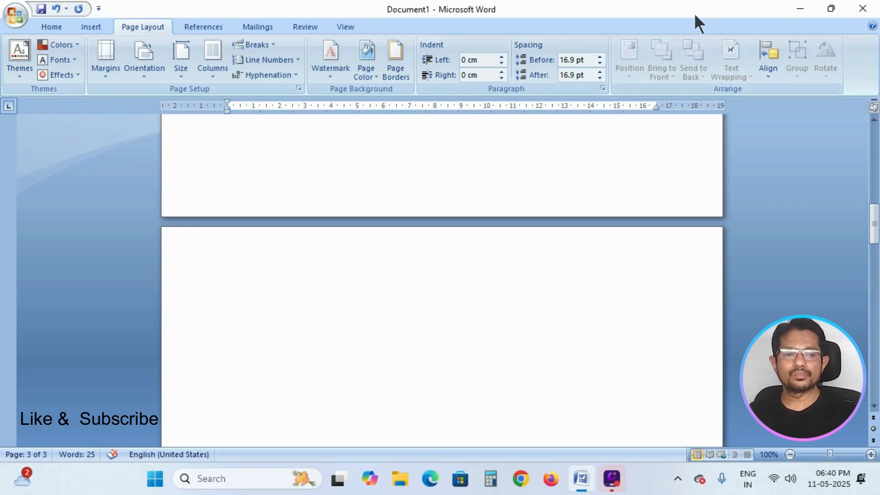
{"action": "key", "text": "ctrl+z"}
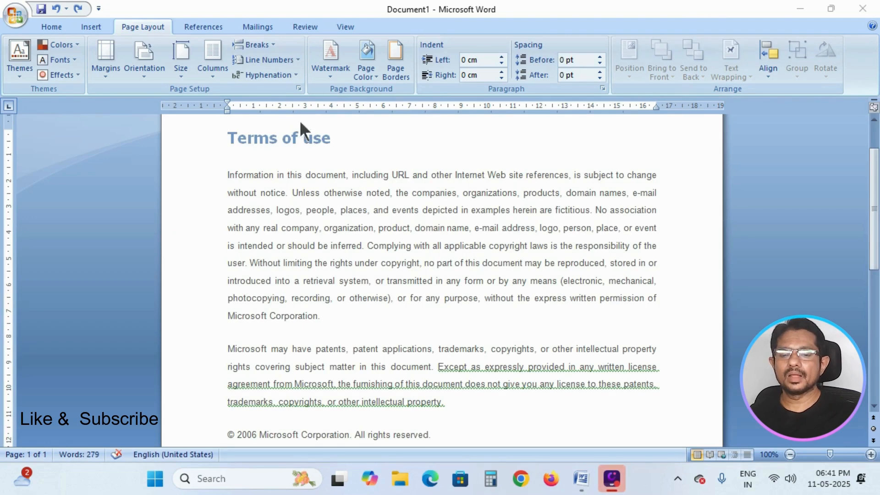
- Turn on continuous line numbering for the Terms of use document
{"action": "scroll", "coordinate": [324, 169], "scroll_direction": "up", "scroll_amount": 2}
{"action": "scroll", "coordinate": [323, 169], "scroll_direction": "down", "scroll_amount": 5}
{"action": "scroll", "coordinate": [324, 169], "scroll_direction": "up", "scroll_amount": 3}
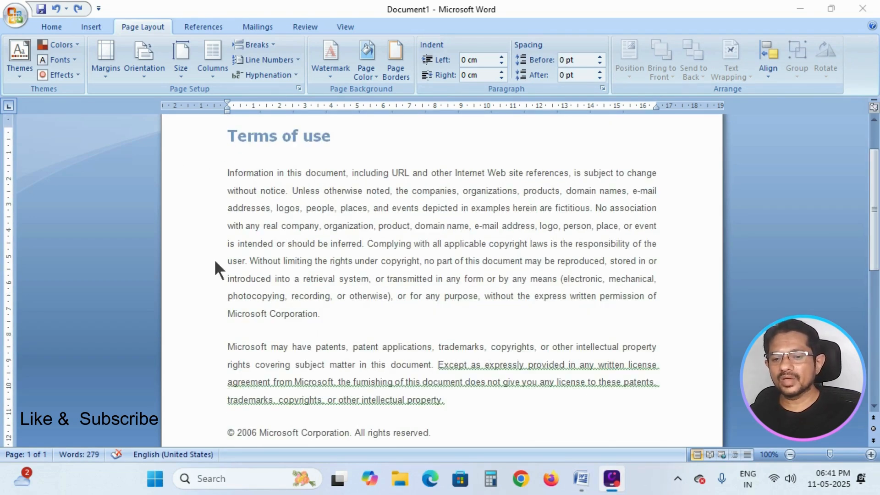
{"action": "scroll", "coordinate": [269, 181], "scroll_direction": "up", "scroll_amount": 1}
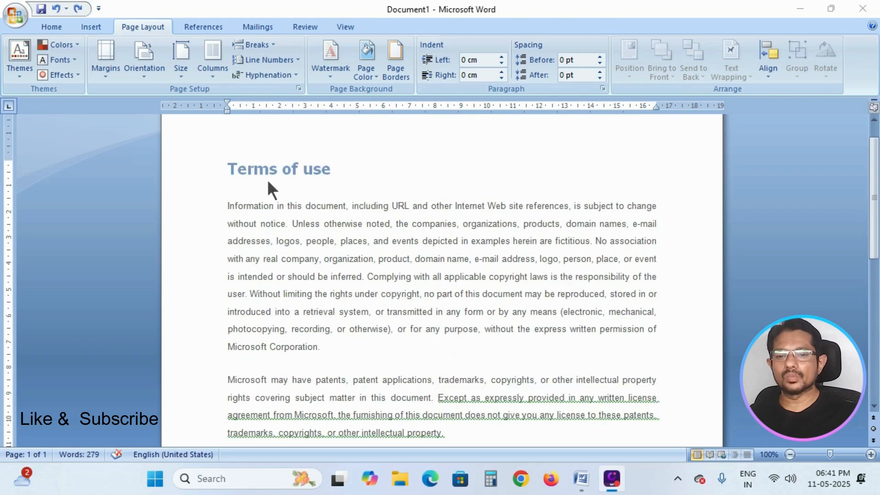
{"action": "left_click", "coordinate": [289, 58]}
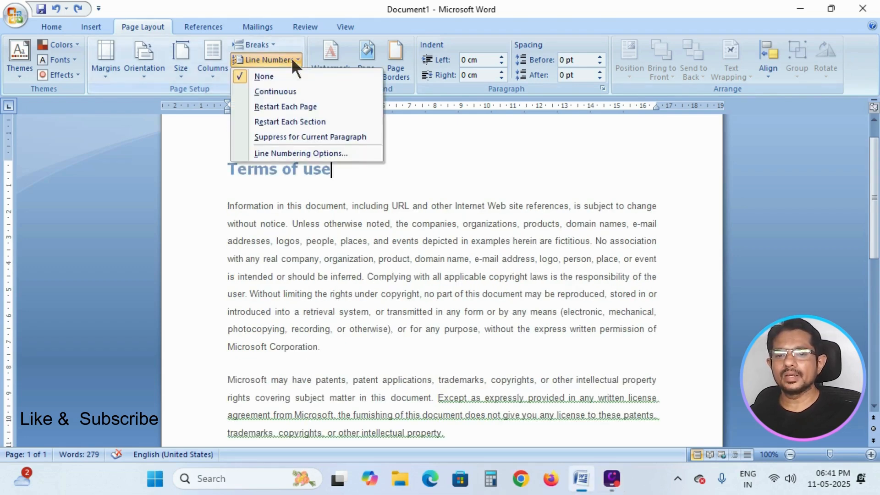
{"action": "left_click", "coordinate": [282, 91]}
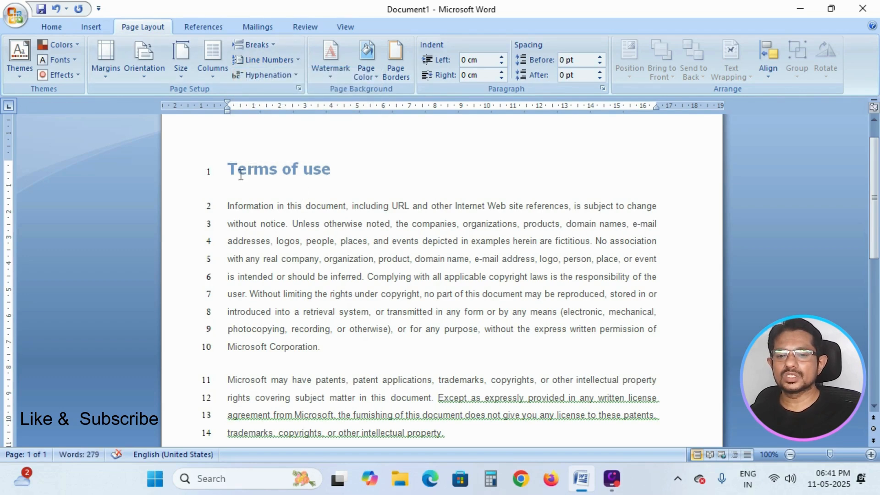
- Type two lines of placeholder text in new paragraphs at the end of the document
{"action": "scroll", "coordinate": [236, 175], "scroll_direction": "down", "scroll_amount": 7}
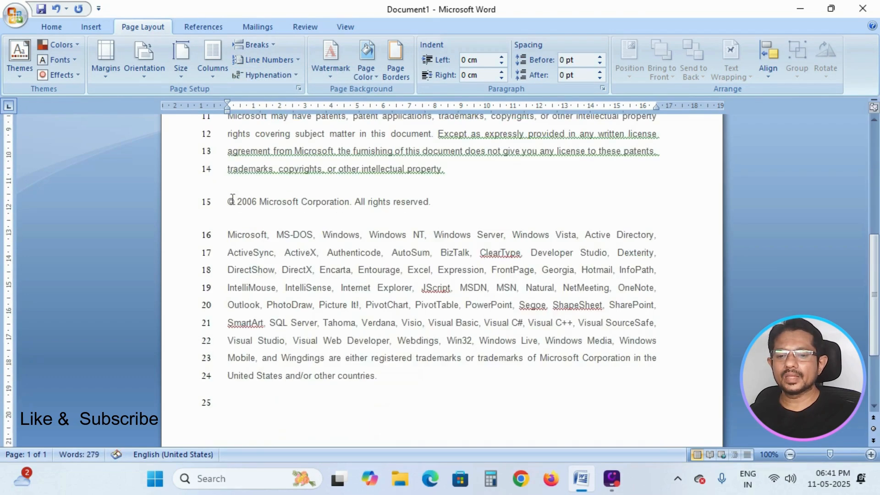
{"action": "left_click", "coordinate": [251, 280]}
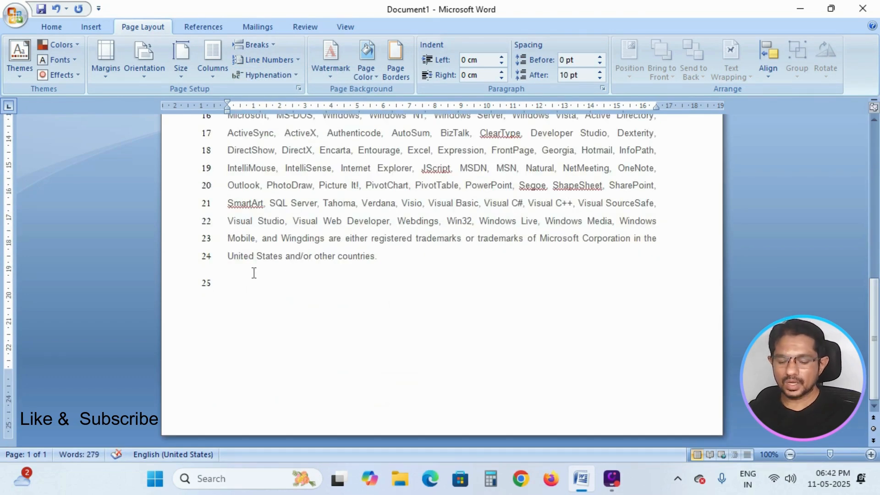
{"action": "type", "text": "Klkfgkdf;kg;dkf;lkgdfkgkfdkgkdfglk"}
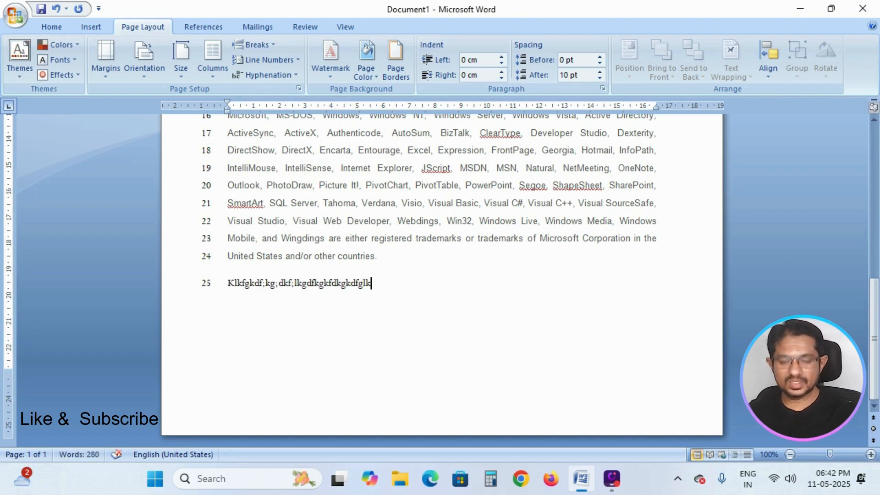
{"action": "key", "text": "Return"}
{"action": "type", "text": "kodfg"}
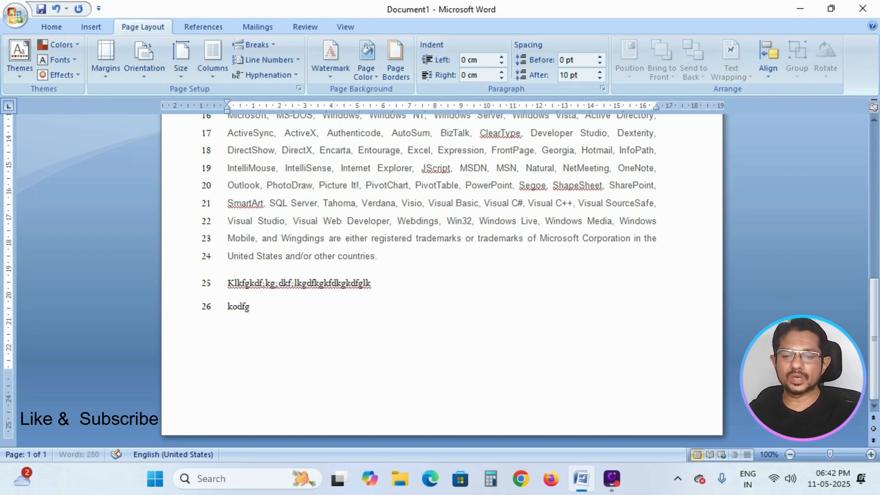
{"action": "type", "text": "pdofogpidfogdofogpidfopigofp"}
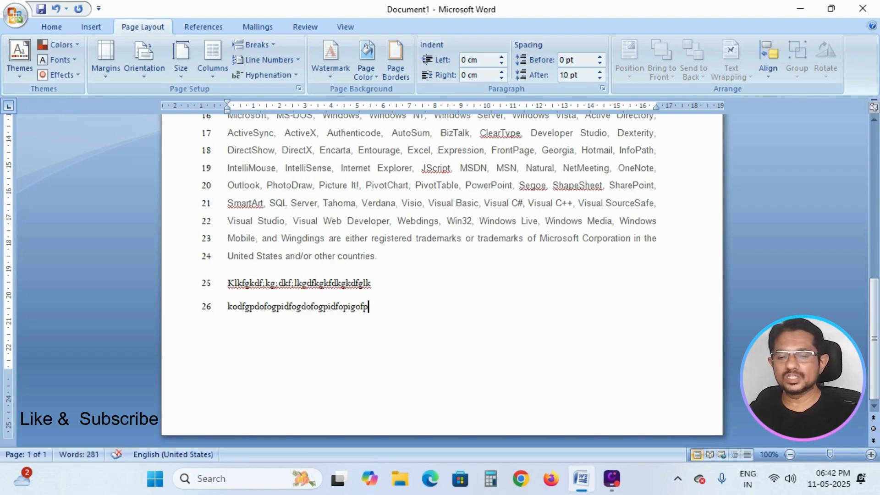
- Turn line numbering off for the document
{"action": "left_click", "coordinate": [295, 59]}
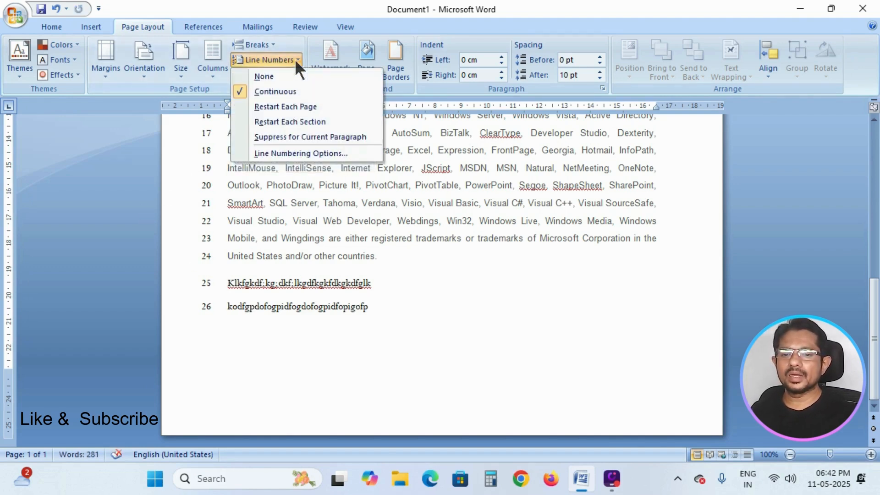
{"action": "left_click", "coordinate": [263, 76]}
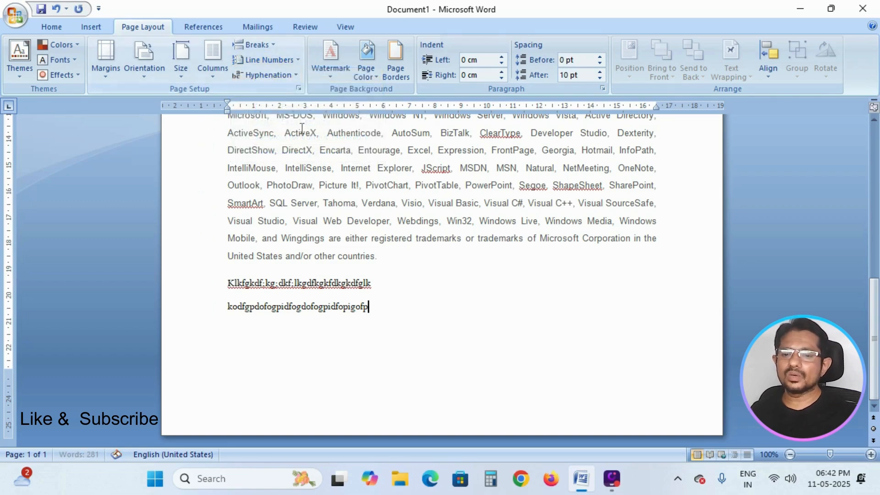
{"action": "scroll", "coordinate": [402, 275], "scroll_direction": "up", "scroll_amount": 3}
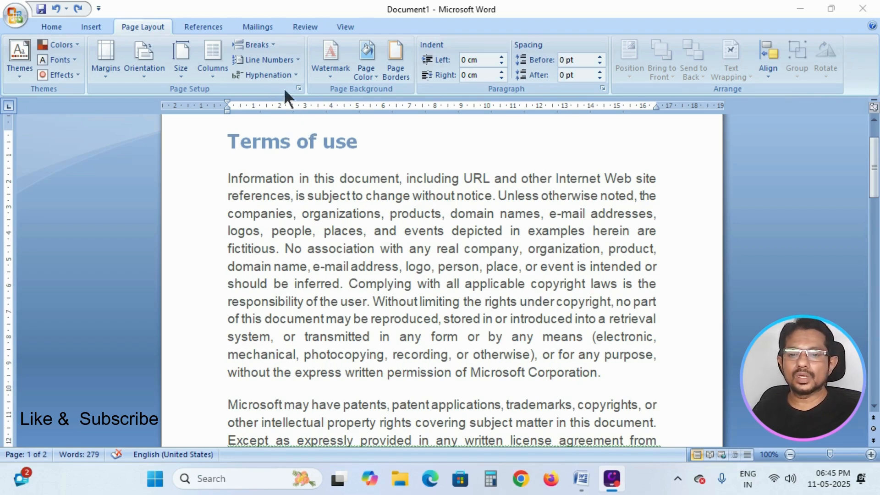
- Turn on automatic hyphenation for the document
{"action": "left_click", "coordinate": [271, 75]}
{"action": "left_click", "coordinate": [271, 75]}
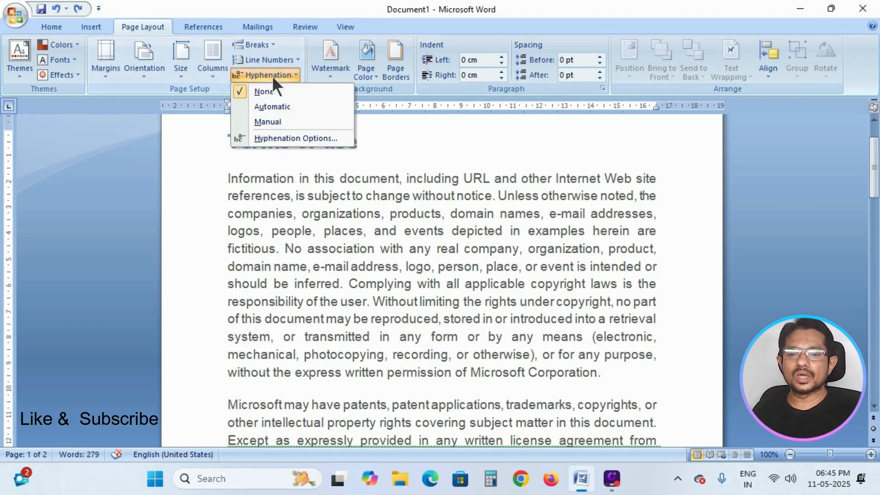
{"action": "left_click", "coordinate": [276, 107]}
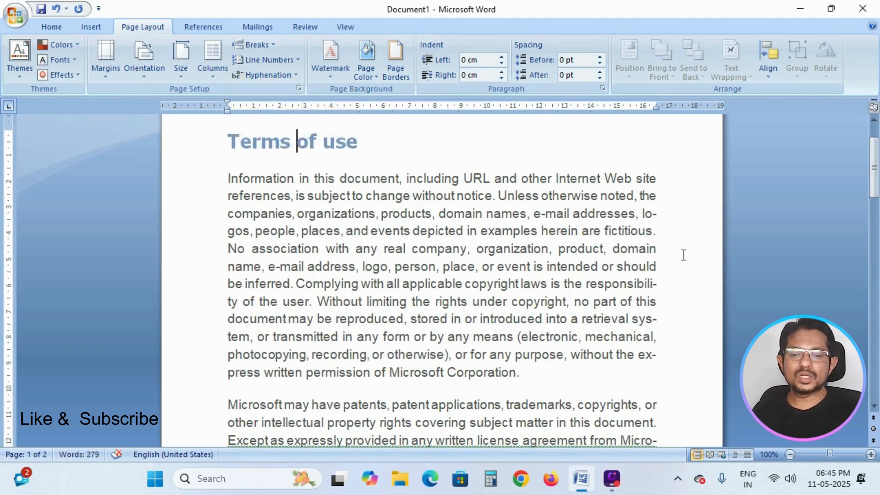
- Select the word parts split by hyphenation at line ends in the first paragraph to examine them
{"action": "left_click_drag", "start_coordinate": [641, 213], "coordinate": [656, 214]}
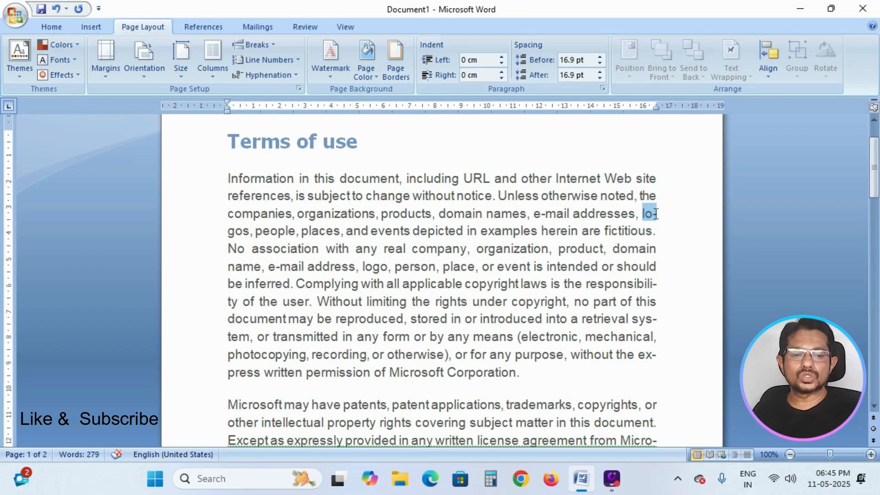
{"action": "left_click_drag", "start_coordinate": [230, 233], "coordinate": [250, 231]}
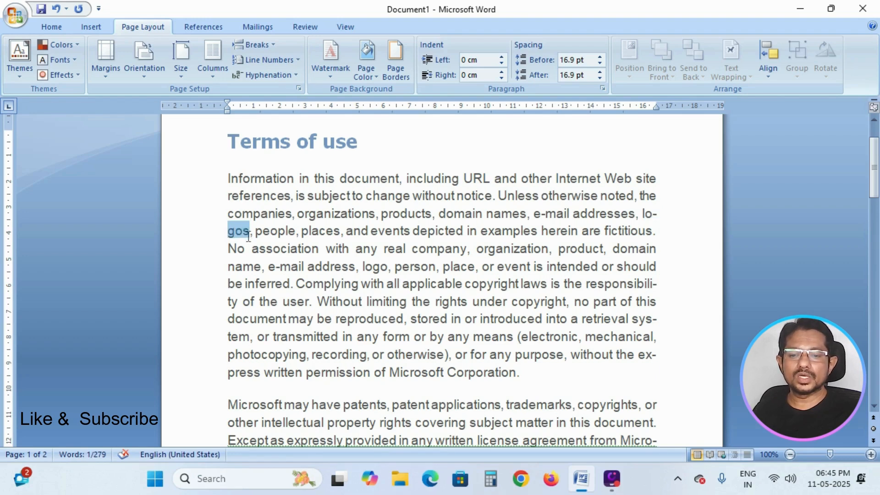
{"action": "left_click", "coordinate": [655, 210]}
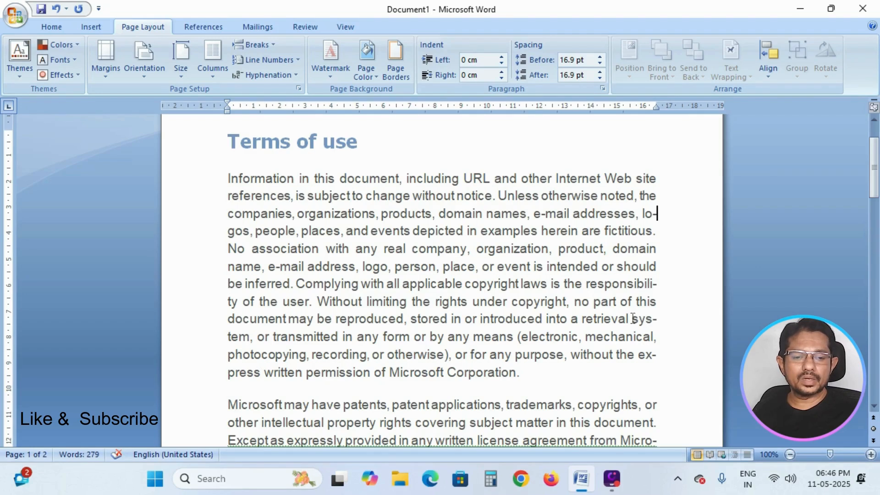
{"action": "left_click", "coordinate": [664, 329]}
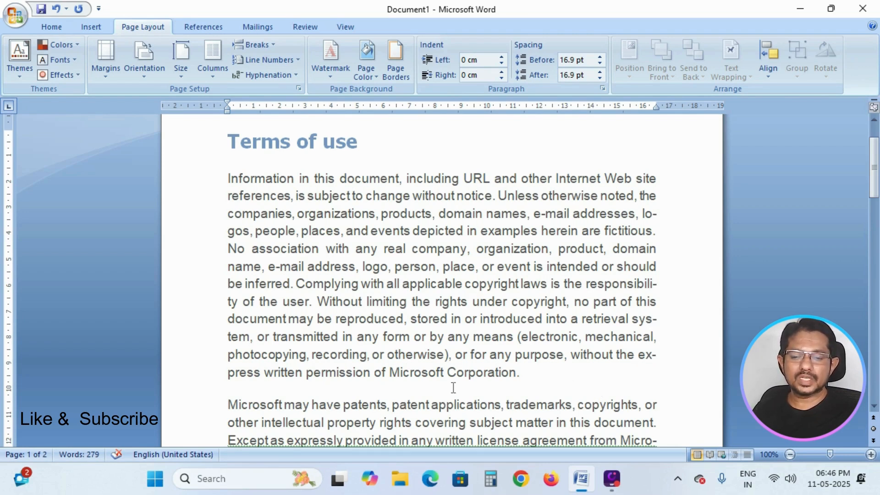
{"action": "left_click", "coordinate": [630, 365]}
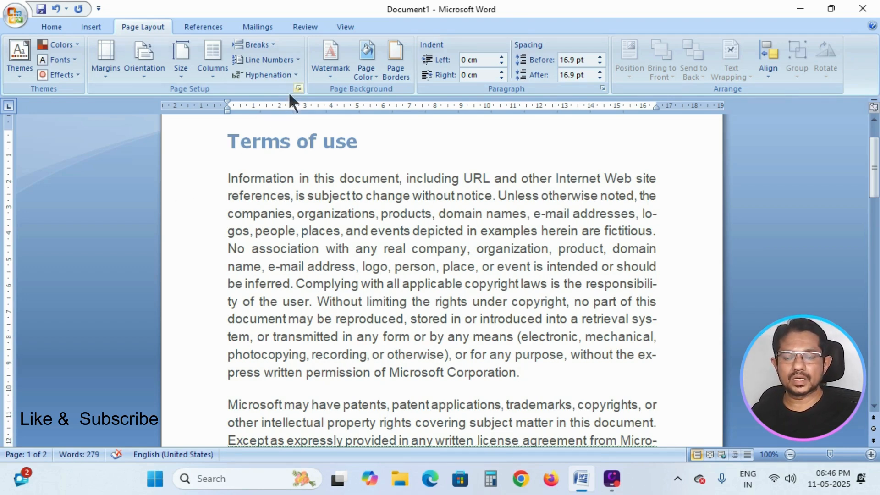
- Set hyphenation back to None
{"action": "left_click", "coordinate": [287, 76]}
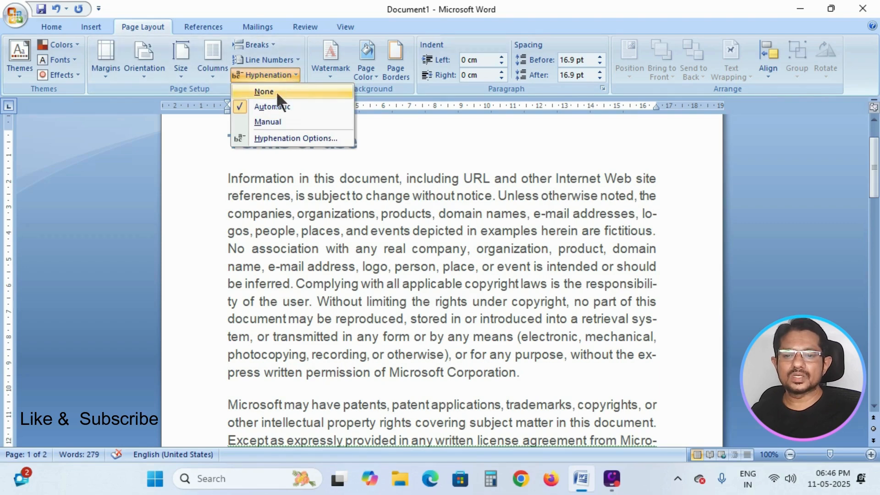
{"action": "left_click", "coordinate": [276, 91]}
{"action": "scroll", "coordinate": [478, 197], "scroll_direction": "down", "scroll_amount": 3}
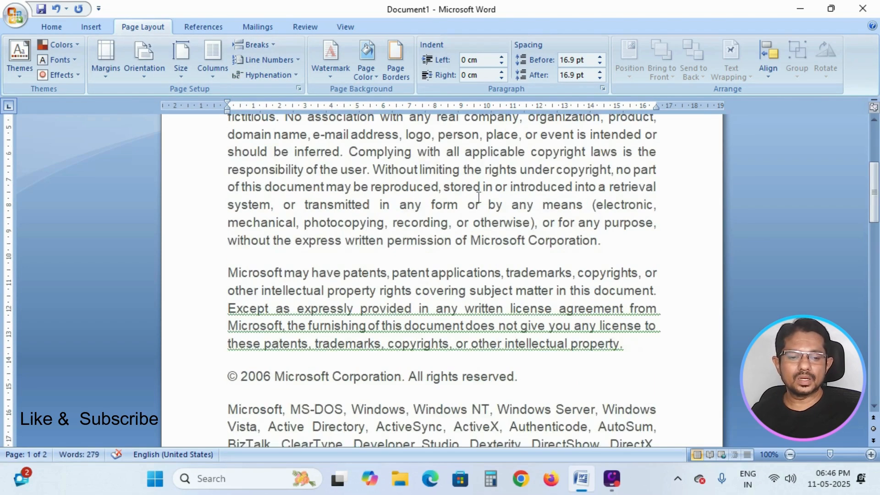
{"action": "scroll", "coordinate": [478, 197], "scroll_direction": "up", "scroll_amount": 4}
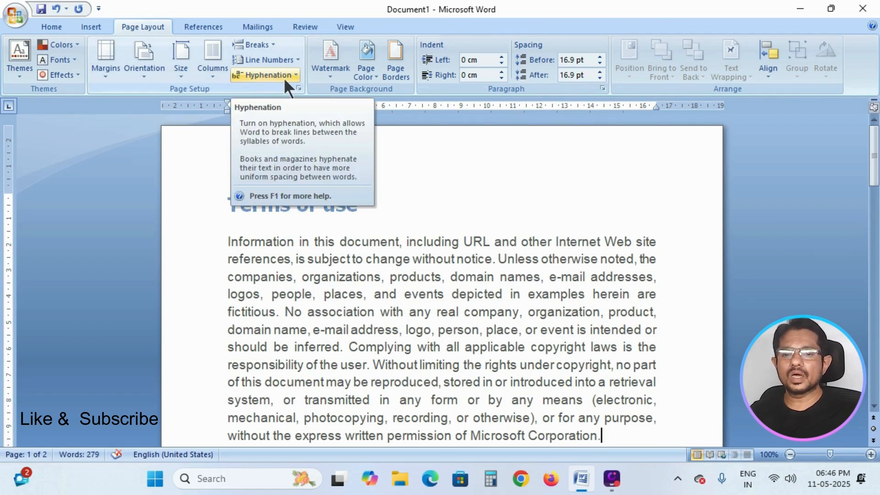
- Start manual hyphenation, declining the break in logos and accepting the breaks in fictitious and responsibility
{"action": "left_click", "coordinate": [284, 78]}
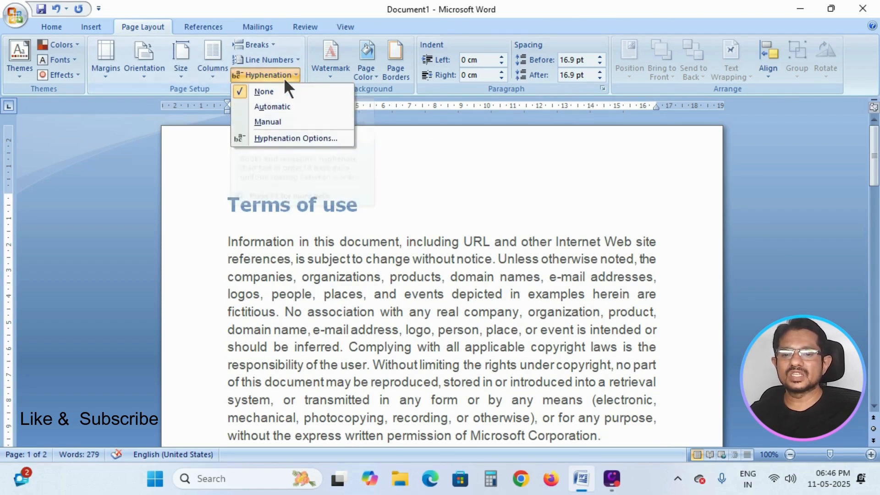
{"action": "left_click", "coordinate": [282, 120]}
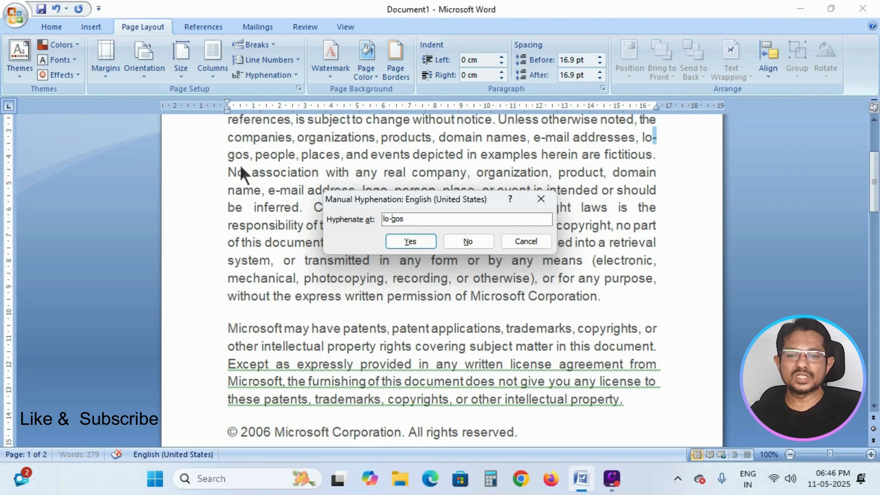
{"action": "left_click", "coordinate": [458, 244]}
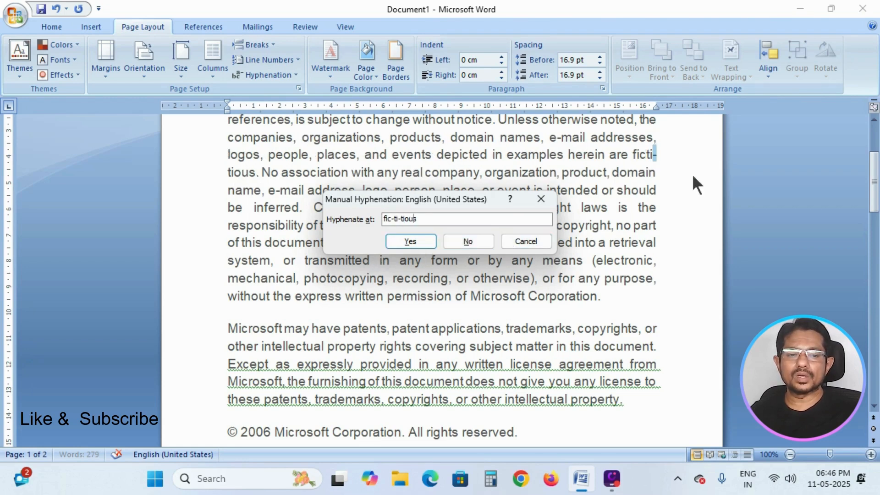
{"action": "left_click", "coordinate": [416, 241]}
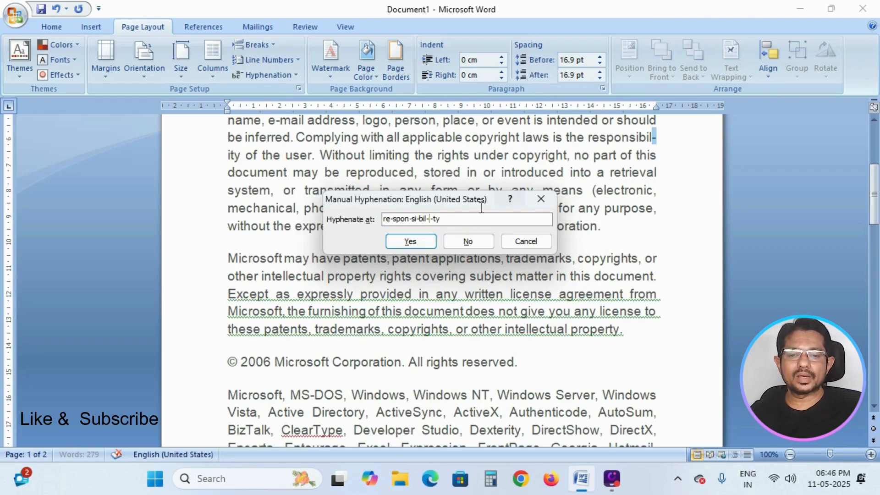
{"action": "left_click", "coordinate": [411, 240]}
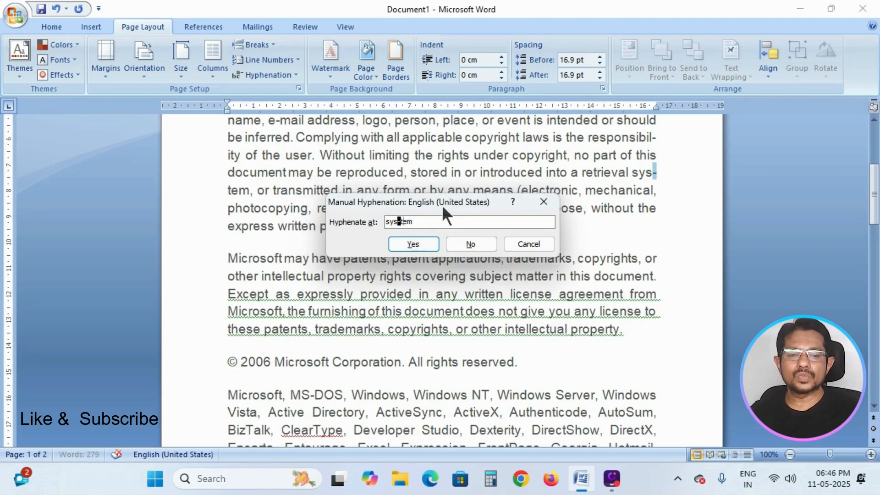
- Continue manual hyphenation by declining the break in system, answering the following suggestions, and cancelling at BizTalk
{"action": "left_click", "coordinate": [468, 298]}
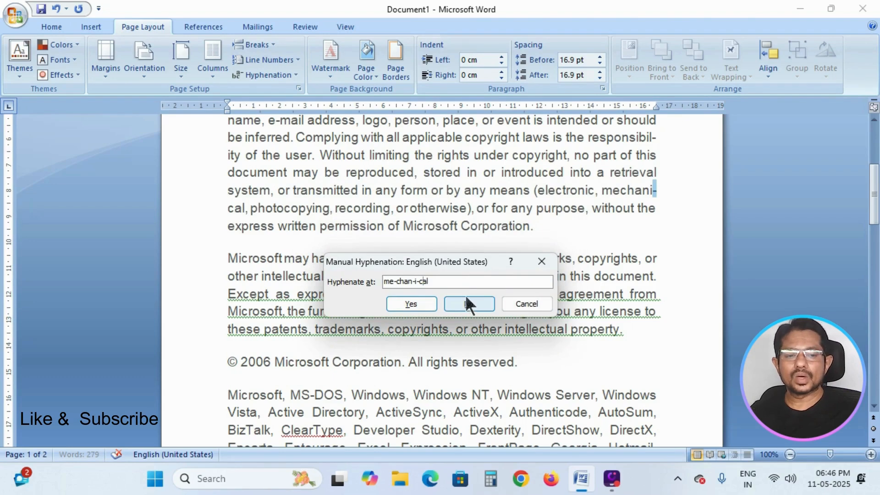
{"action": "left_click", "coordinate": [427, 302]}
{"action": "left_click", "coordinate": [462, 303]}
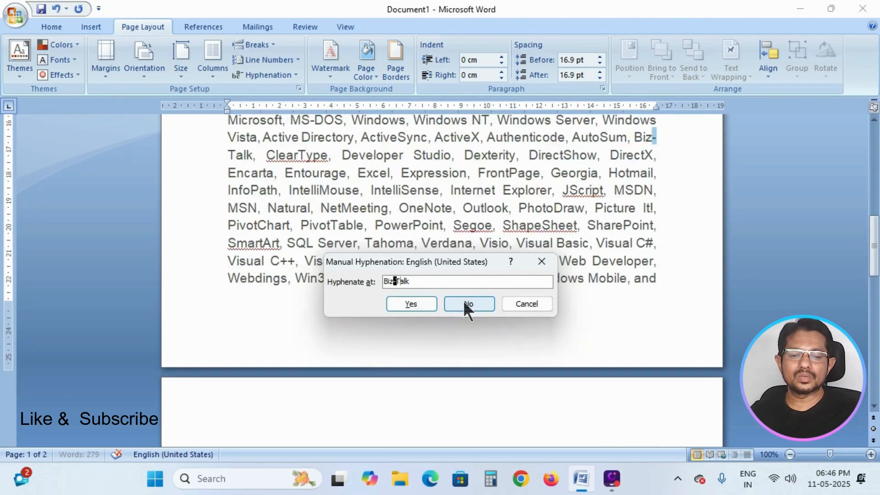
{"action": "left_click", "coordinate": [518, 304]}
{"action": "scroll", "coordinate": [392, 240], "scroll_direction": "up", "scroll_amount": 3}
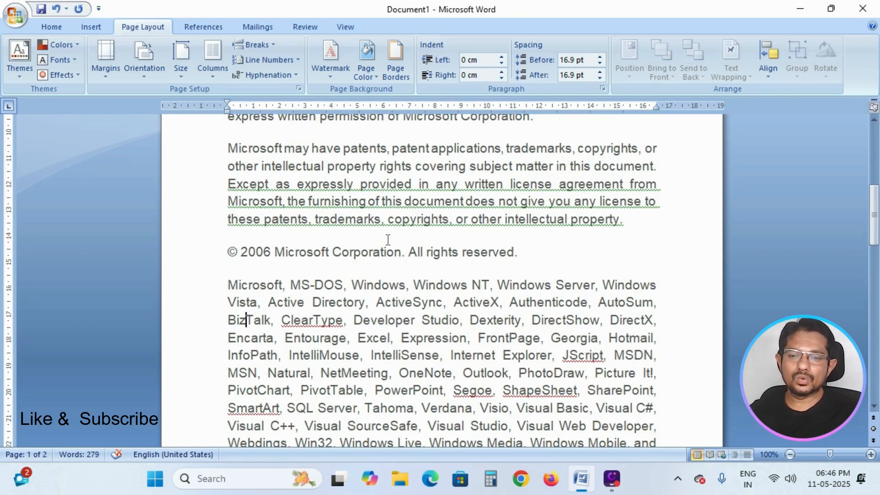
{"action": "left_click", "coordinate": [293, 75]}
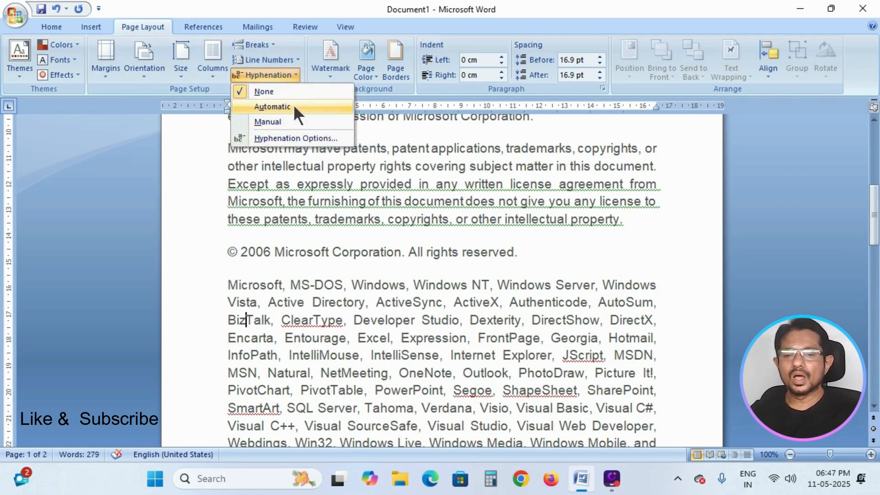
{"action": "left_click", "coordinate": [415, 192]}
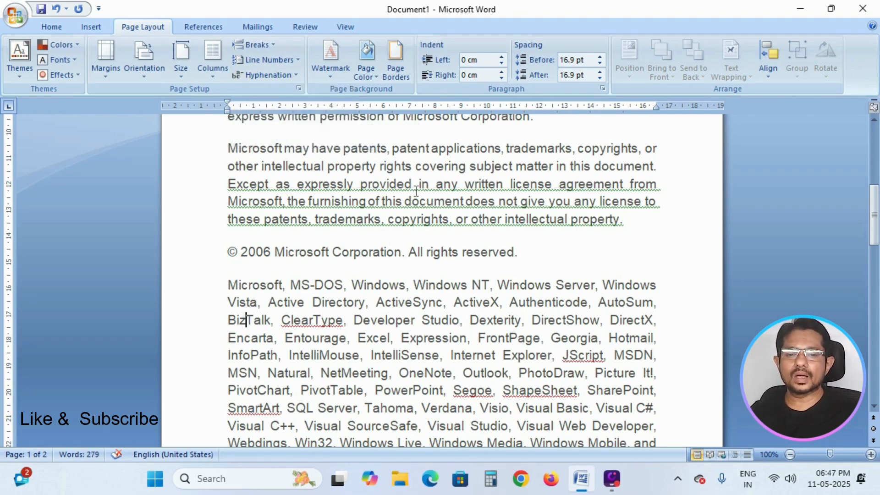